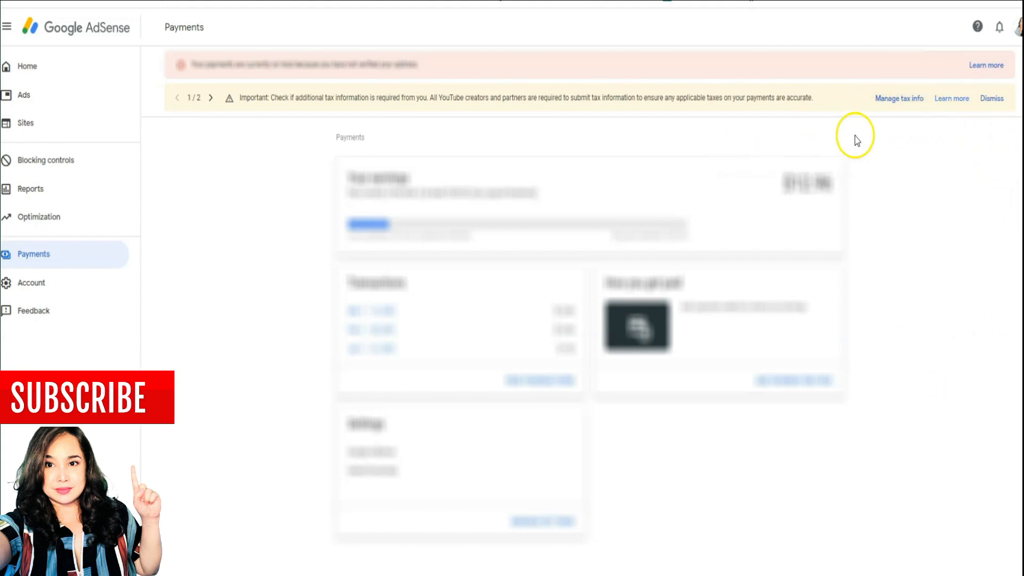
# - From Manage tax info, start adding new tax information and re-verify with the account password
pyautogui.click(897, 103)
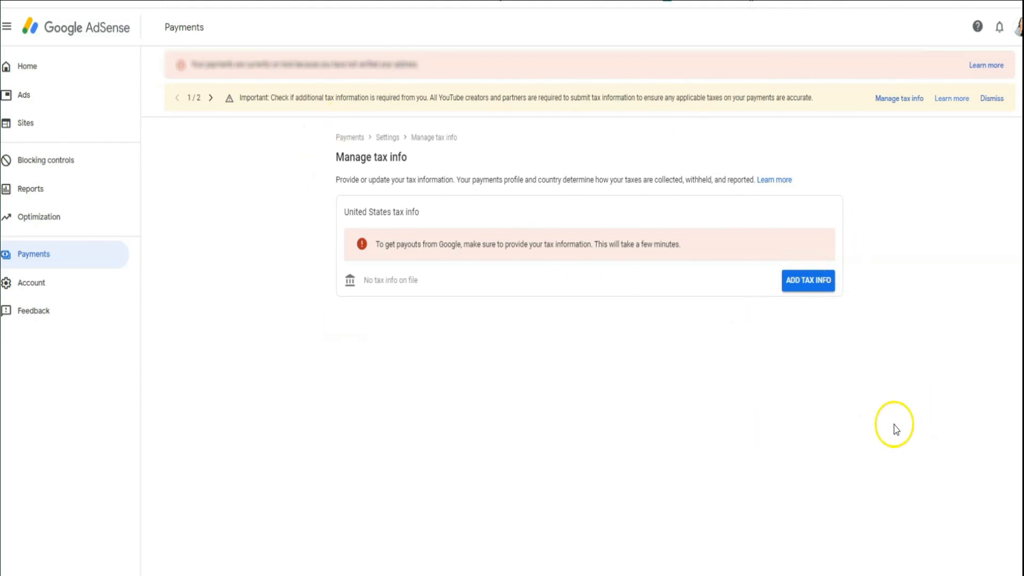
pyautogui.click(811, 287)
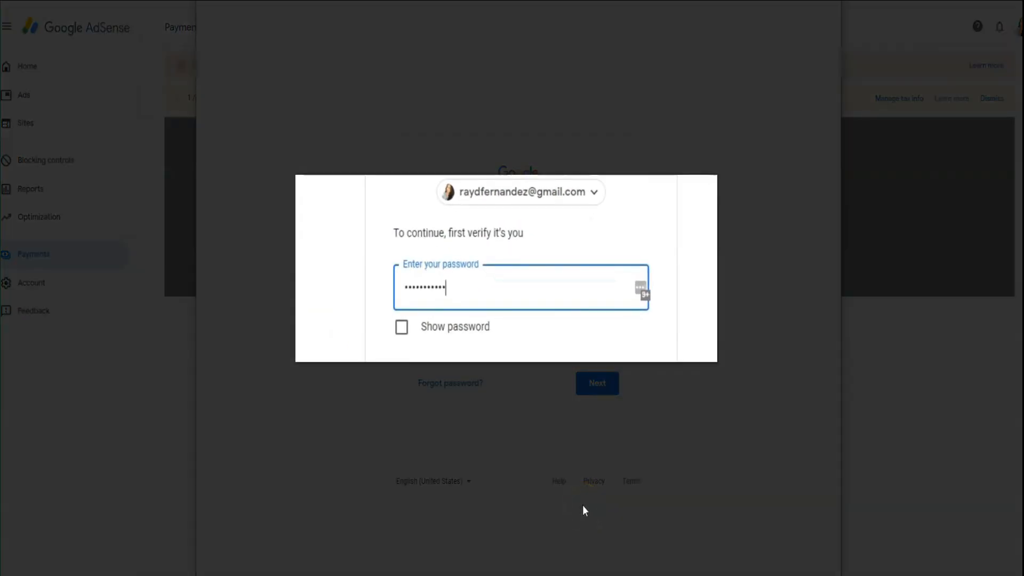
pyautogui.click(595, 387)
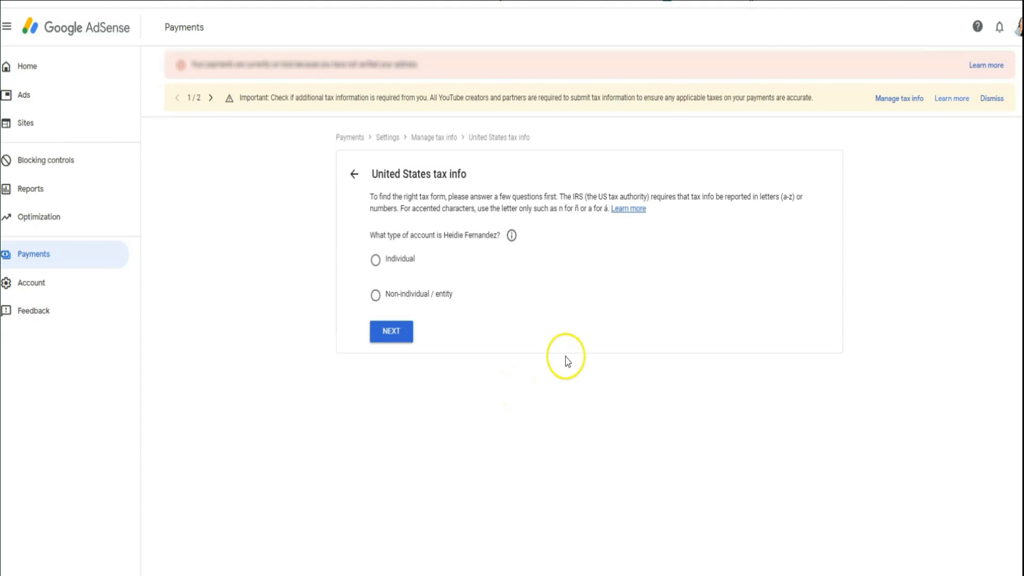
# - Answer Individual and not a US citizen or resident, then start the W-8BEN form
pyautogui.click(376, 263)
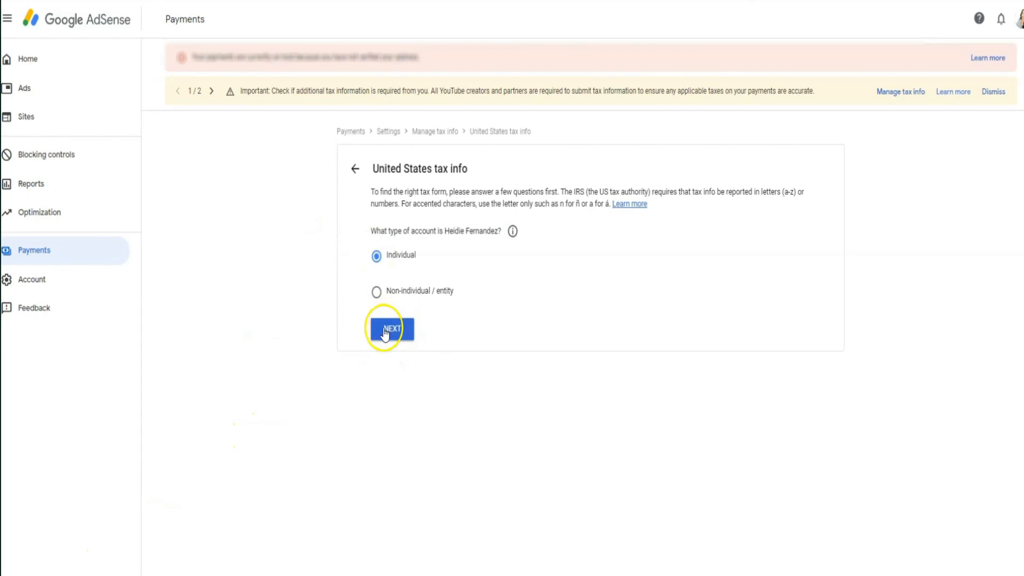
pyautogui.click(385, 330)
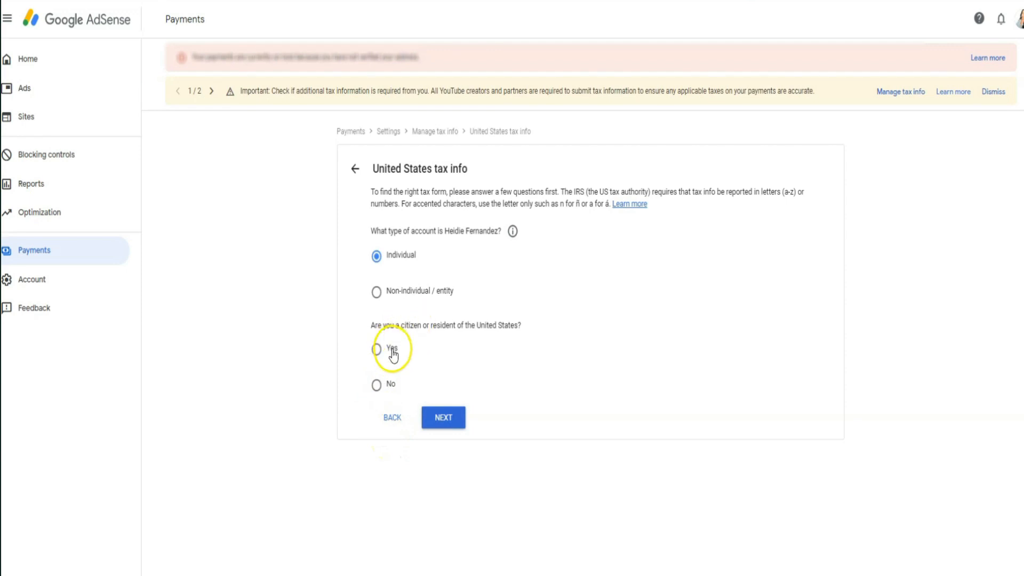
pyautogui.click(378, 386)
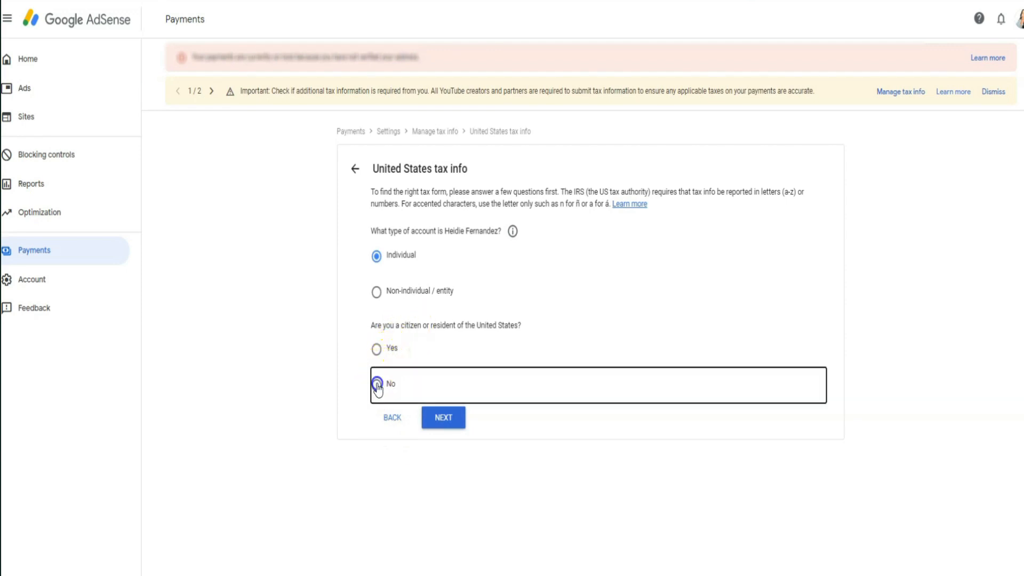
pyautogui.click(430, 427)
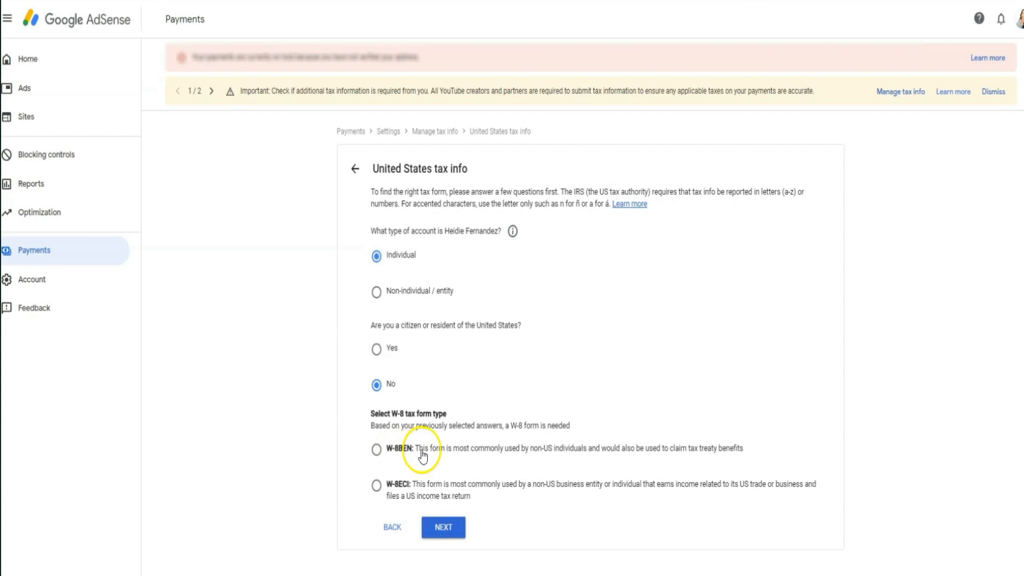
pyautogui.click(376, 452)
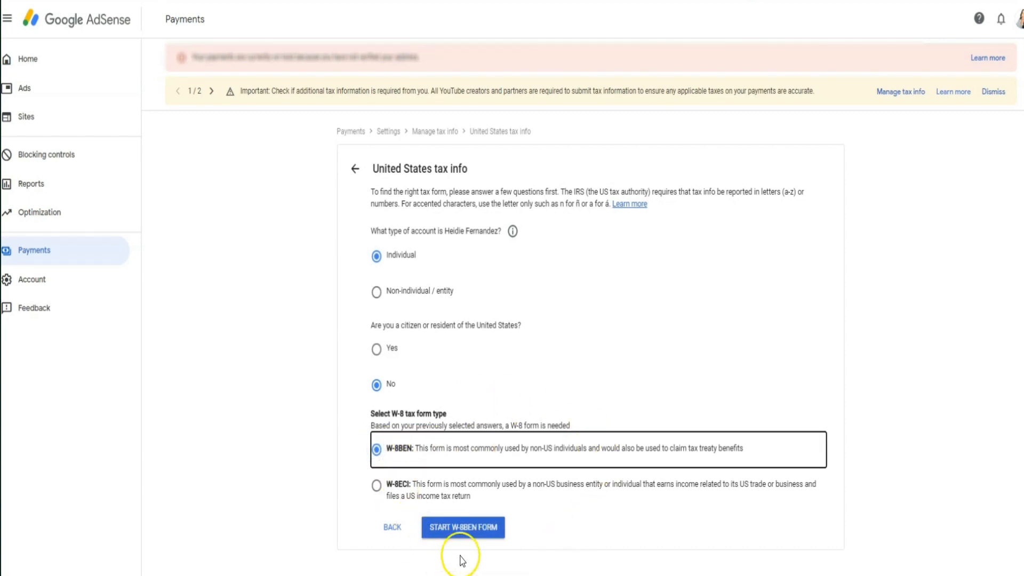
pyautogui.click(457, 535)
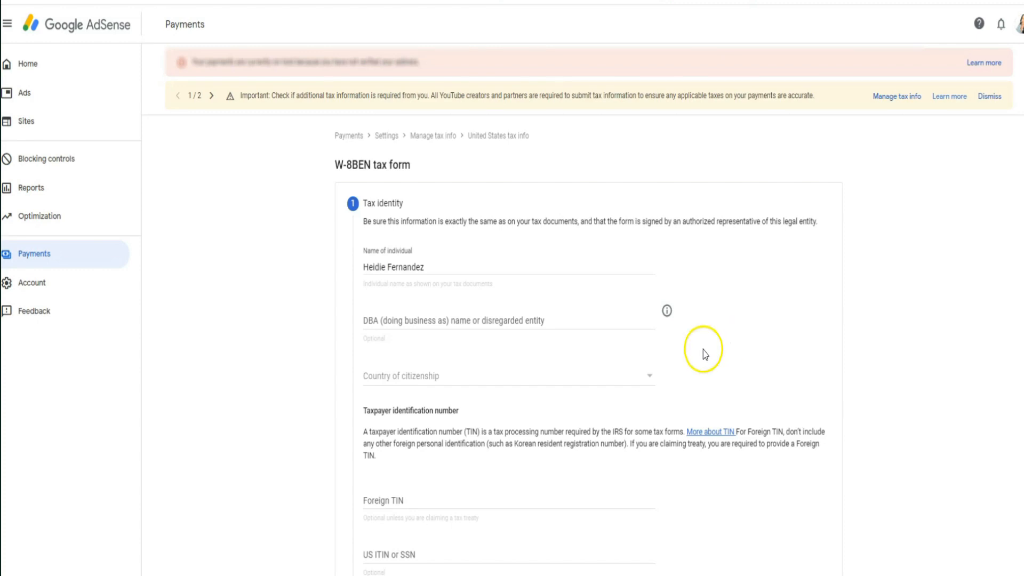
# - Set the country of citizenship to Philippines
pyautogui.click(513, 379)
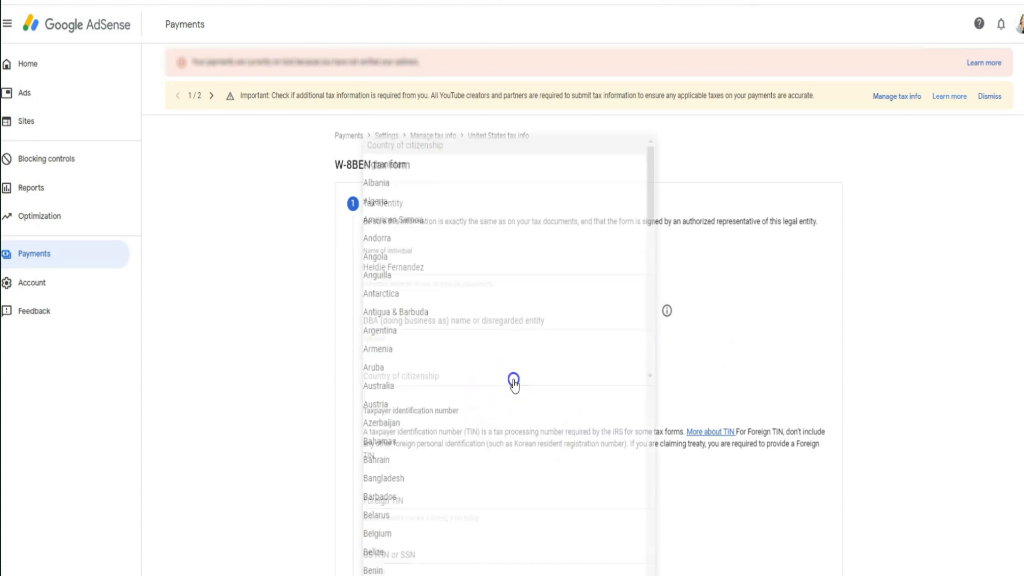
pyautogui.click(651, 218)
pyautogui.moveTo(651, 219); pyautogui.dragTo(619, 559)
pyautogui.scroll(-1, 490, 463)
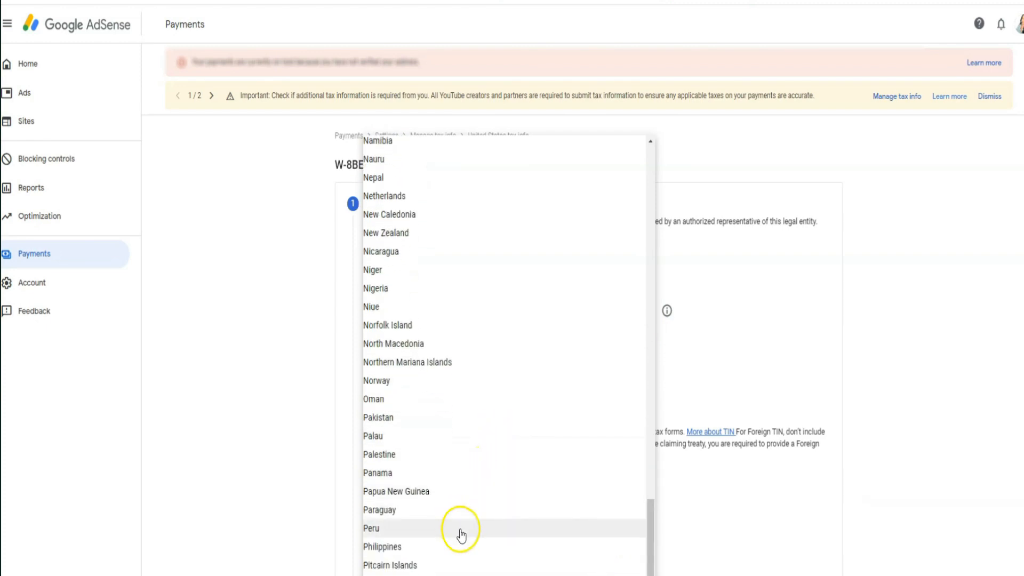
pyautogui.click(398, 546)
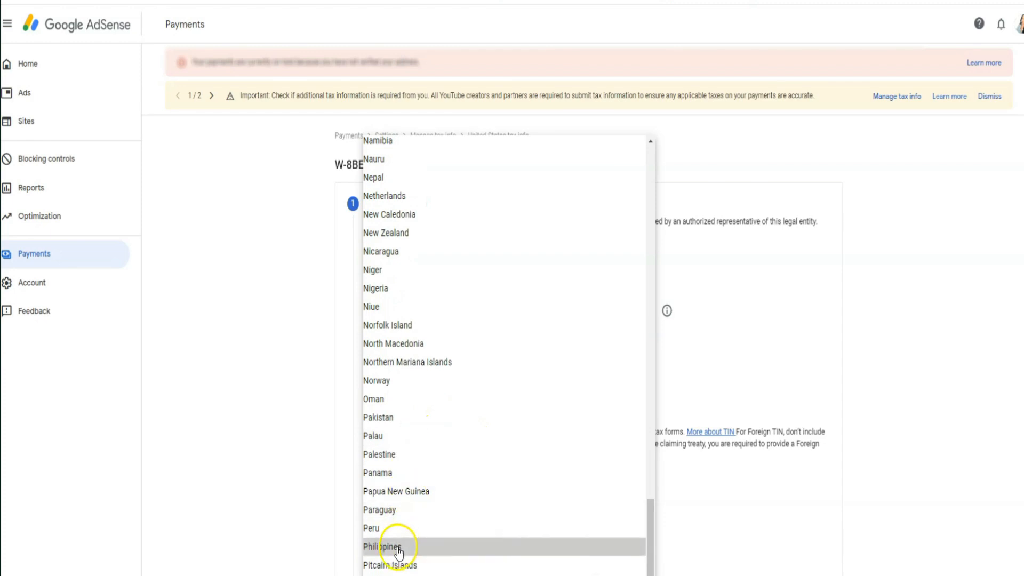
# - Enter the foreign tax identification number in the Foreign TIN field
pyautogui.click(439, 500)
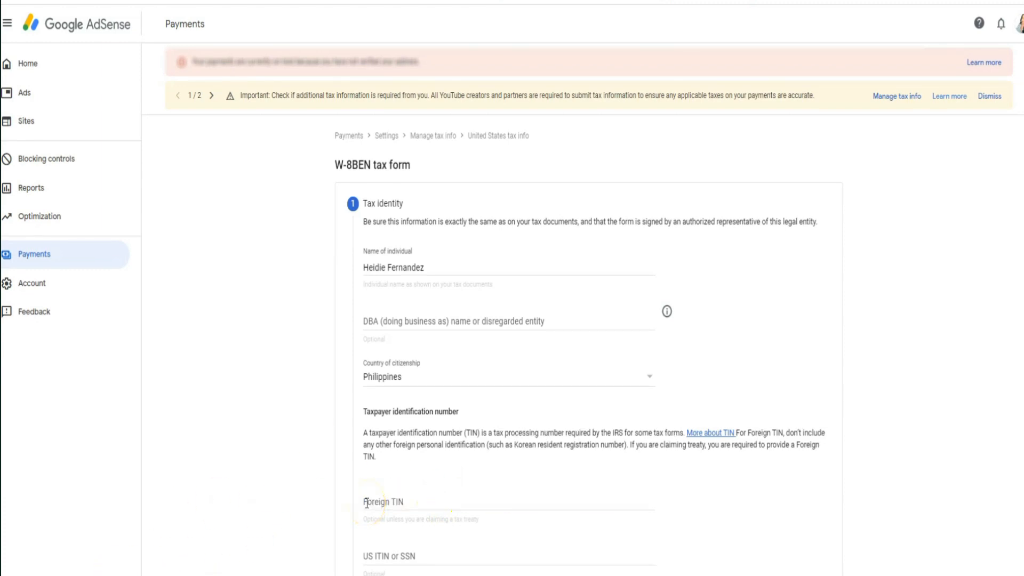
pyautogui.click(366, 503)
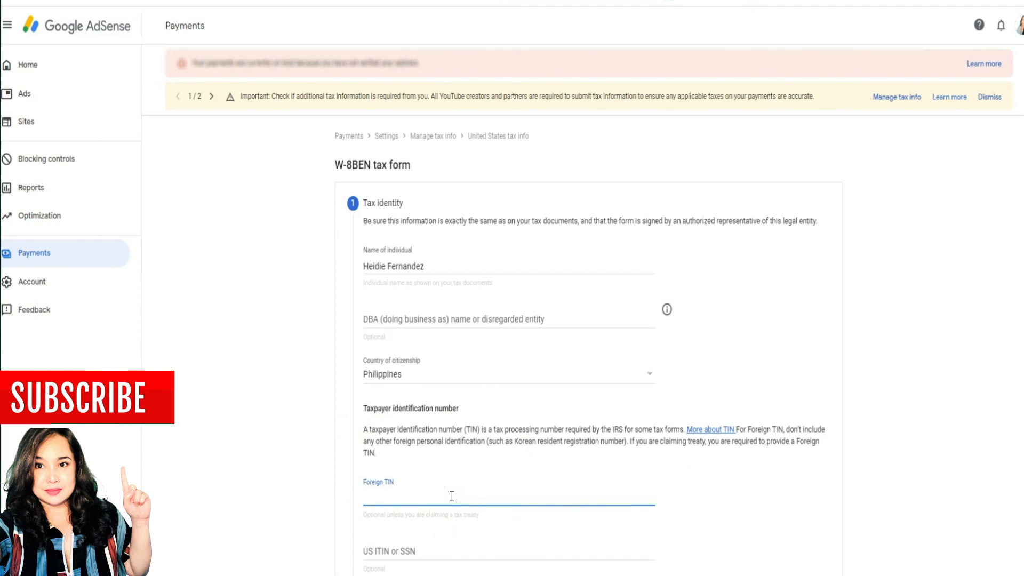
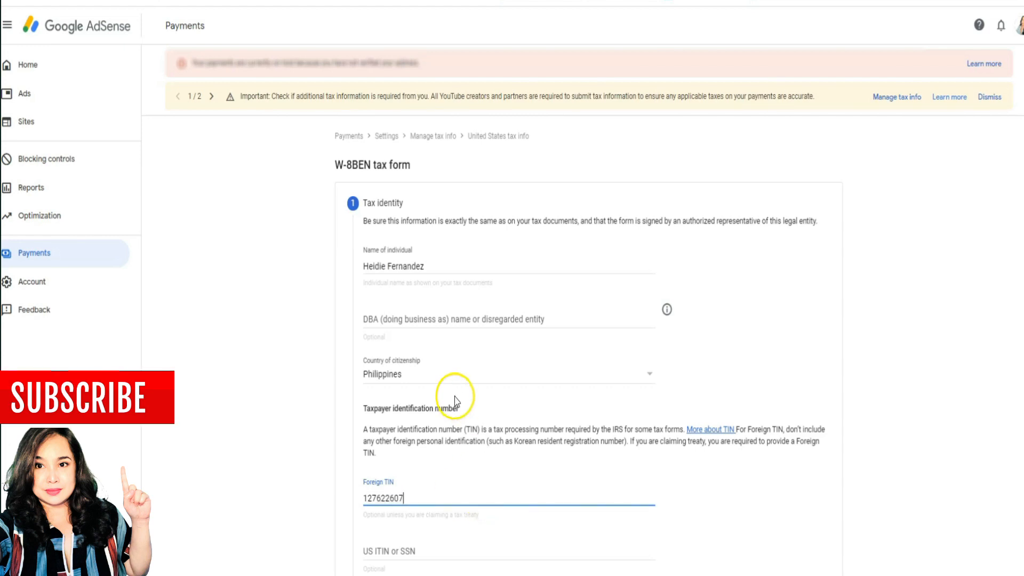
pyautogui.scroll(-3, 450, 402)
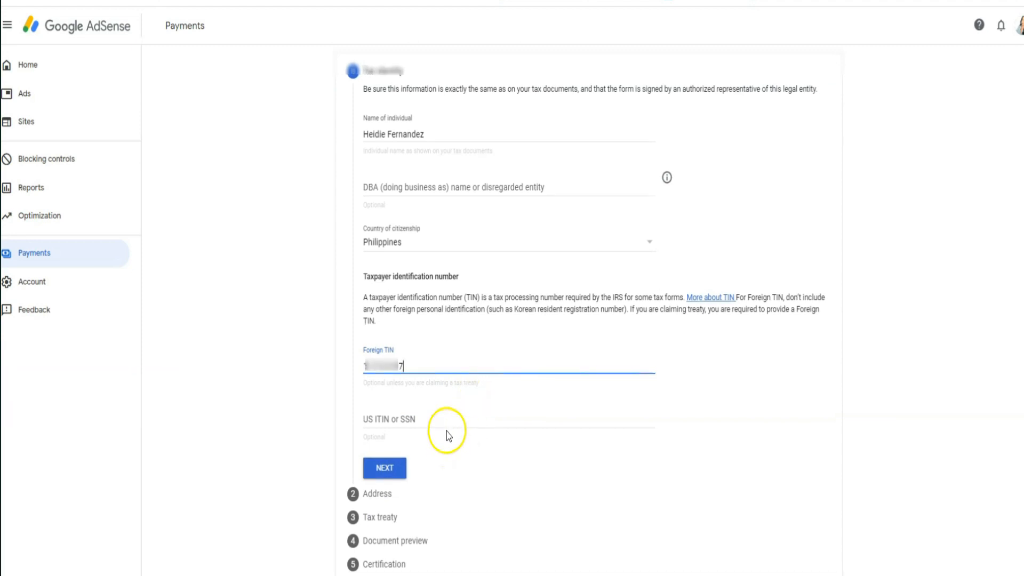
# - Fill in the permanent residence address from a suggestion, trimming and correcting both address lines
pyautogui.click(385, 467)
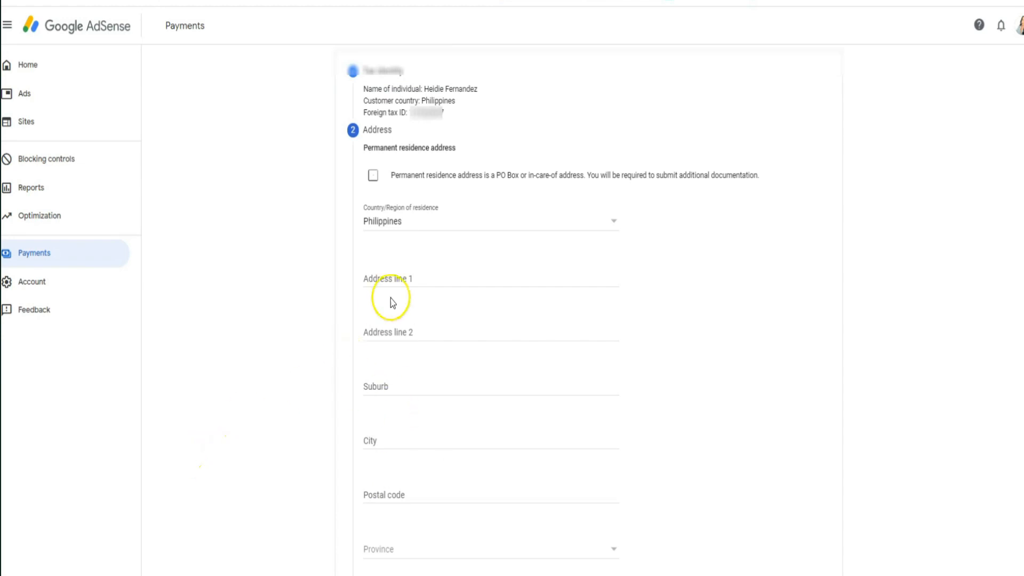
pyautogui.click(412, 276)
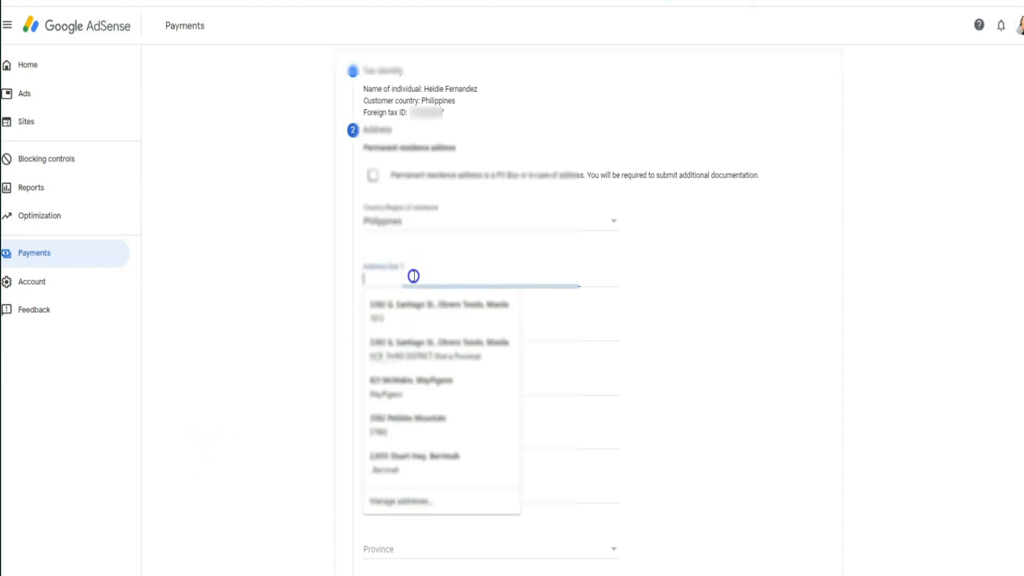
pyautogui.click(420, 311)
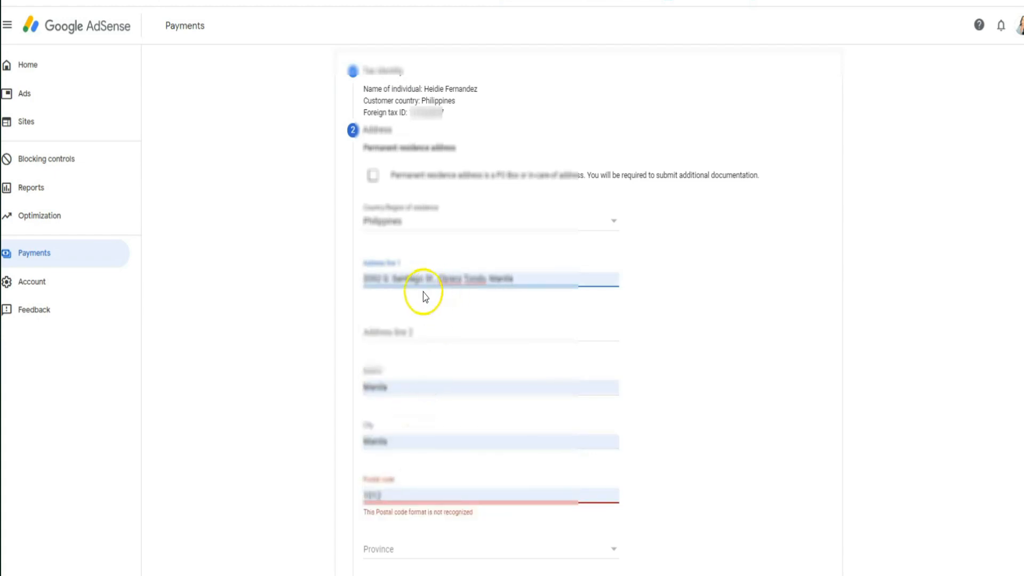
pyautogui.moveTo(437, 280); pyautogui.dragTo(558, 283)
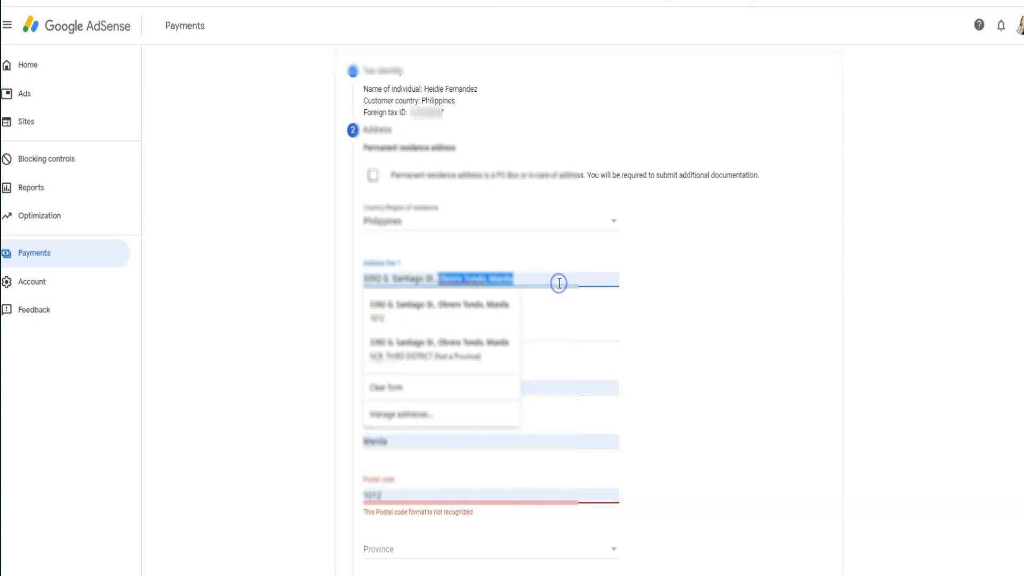
pyautogui.press('BackSpace')
pyautogui.click(539, 283)
pyautogui.write('reet')
pyautogui.click(445, 331)
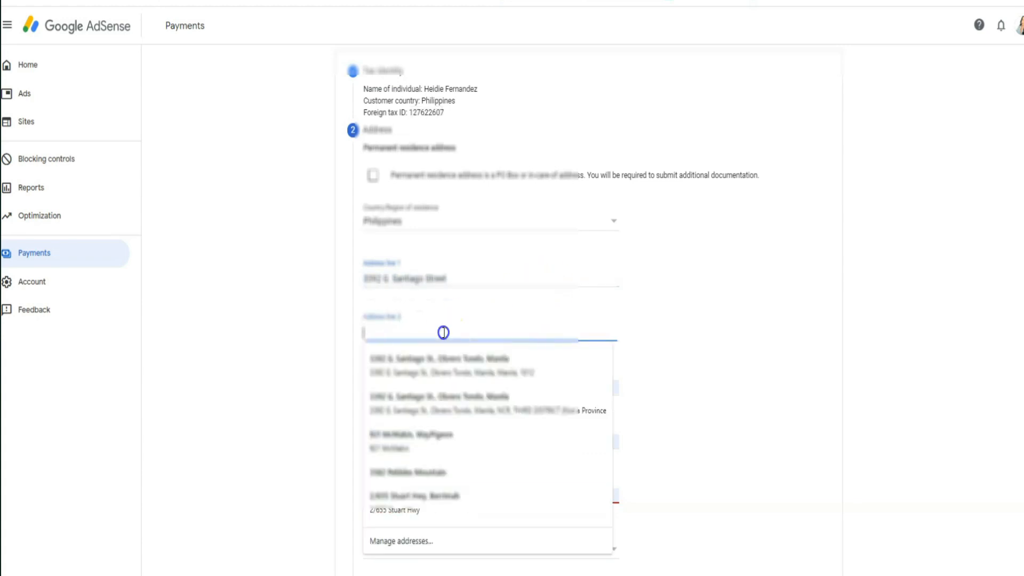
pyautogui.write('Ed')
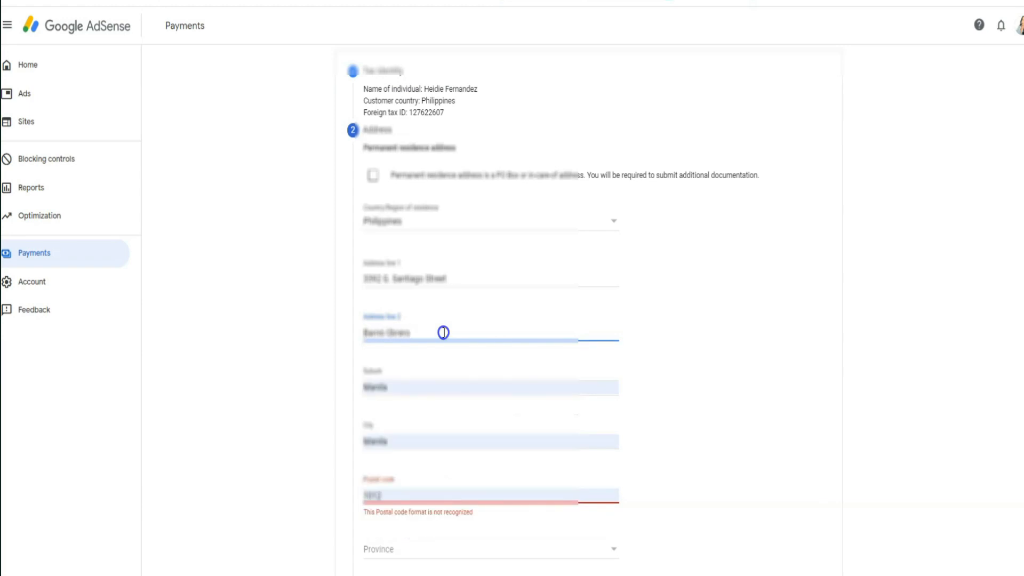
pyautogui.click(682, 391)
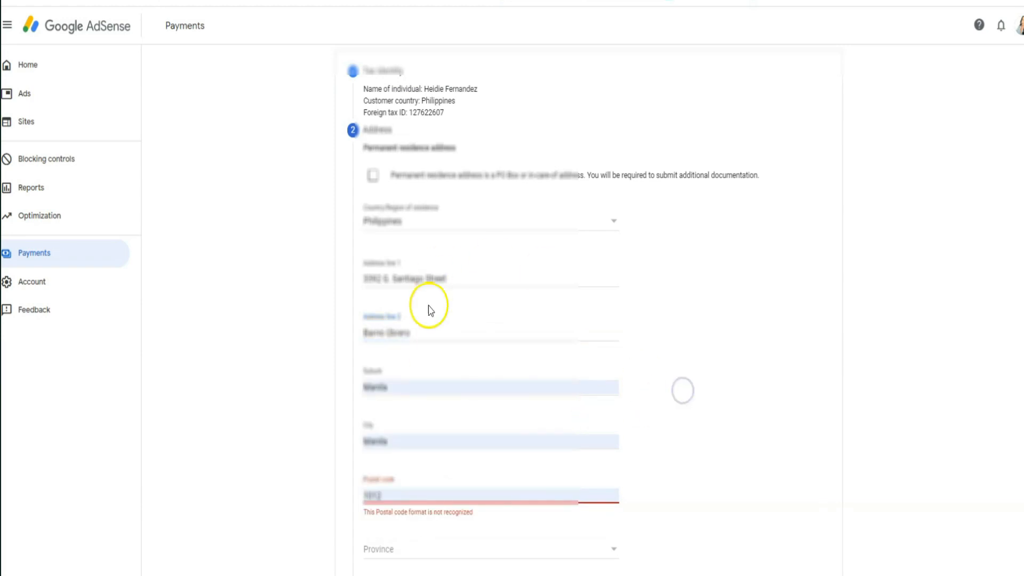
pyautogui.scroll(-2, 433, 283)
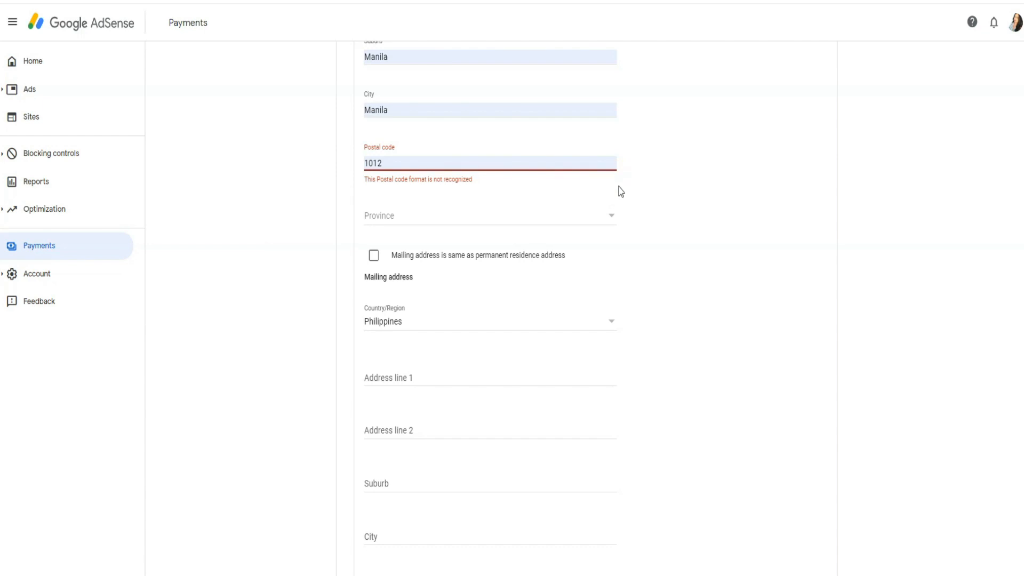
# - Clear the unrecognised postal code so the form reaches the tax treaty questions
pyautogui.moveTo(388, 163); pyautogui.dragTo(356, 167)
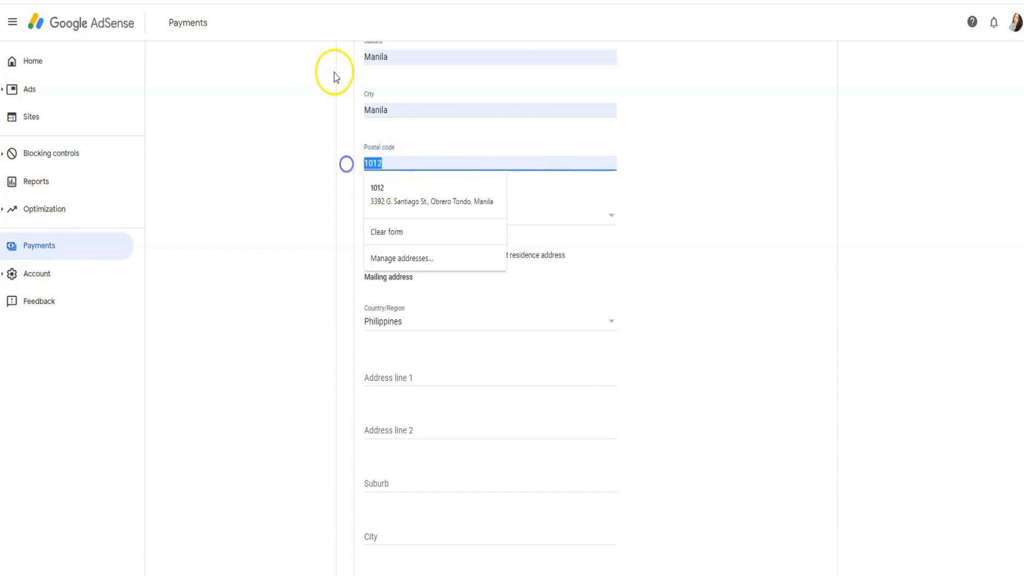
pyautogui.press('BackSpace')
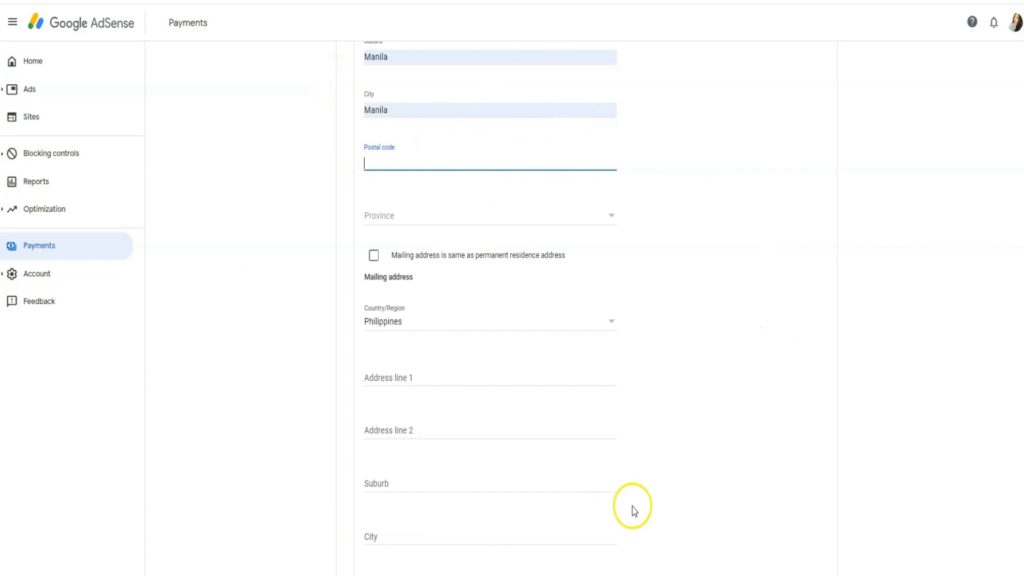
pyautogui.scroll(3, 594, 505)
pyautogui.scroll(-3, 594, 503)
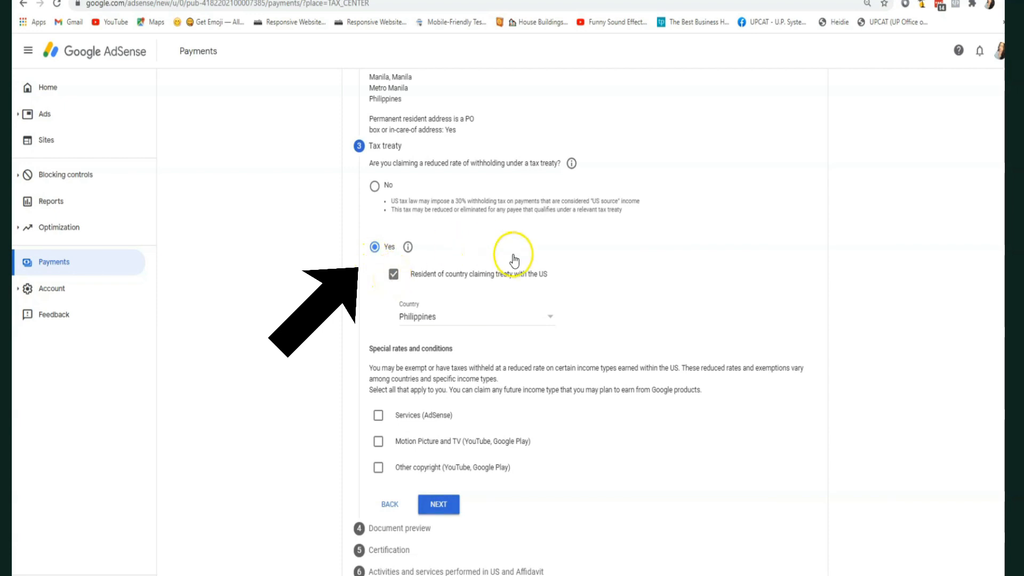
# - Choose Philippines as treaty country and claim Services at 0% under Article 8 paragraph 1
pyautogui.click(547, 318)
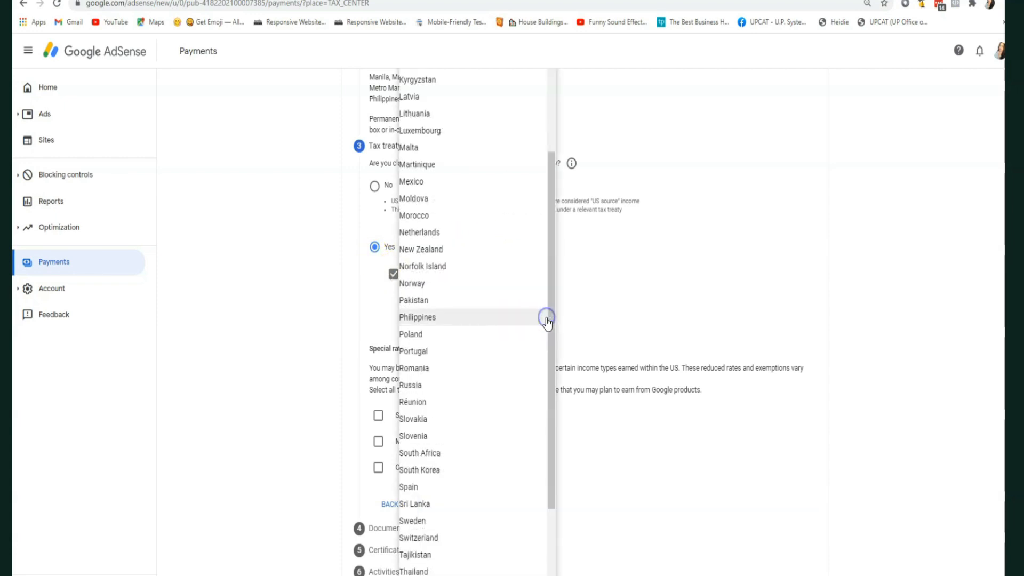
pyautogui.click(476, 320)
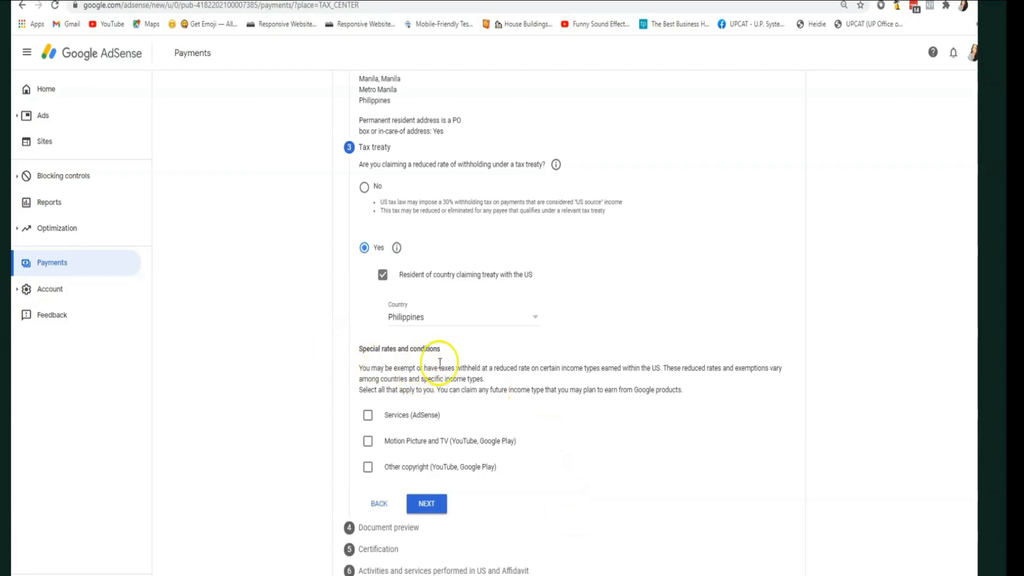
pyautogui.click(368, 420)
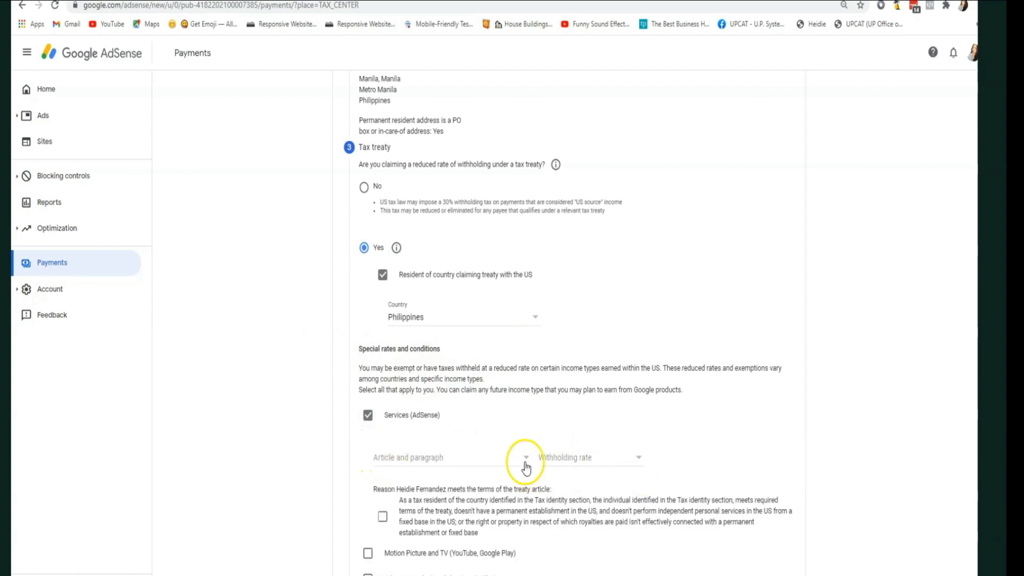
pyautogui.click(525, 462)
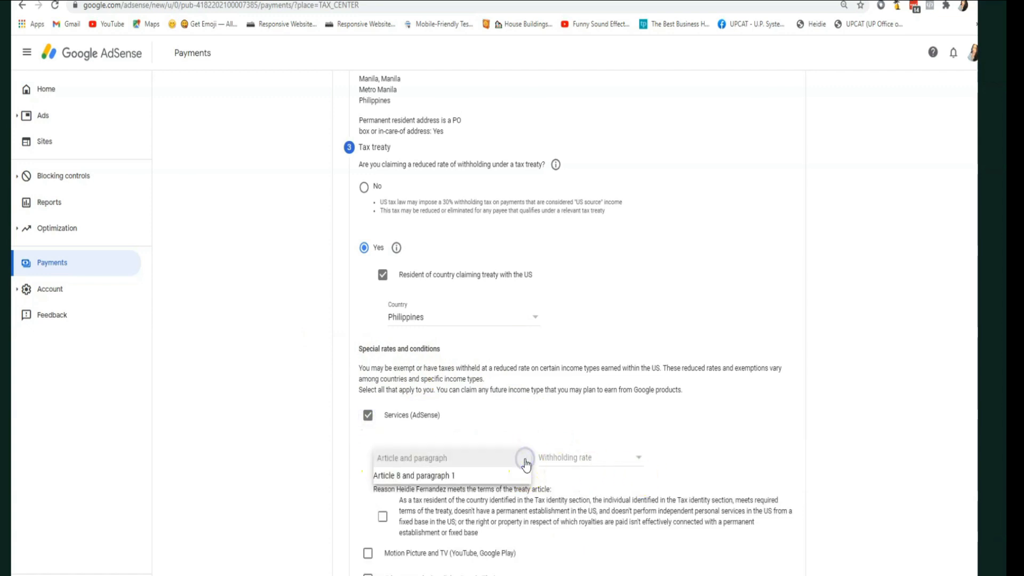
pyautogui.click(441, 476)
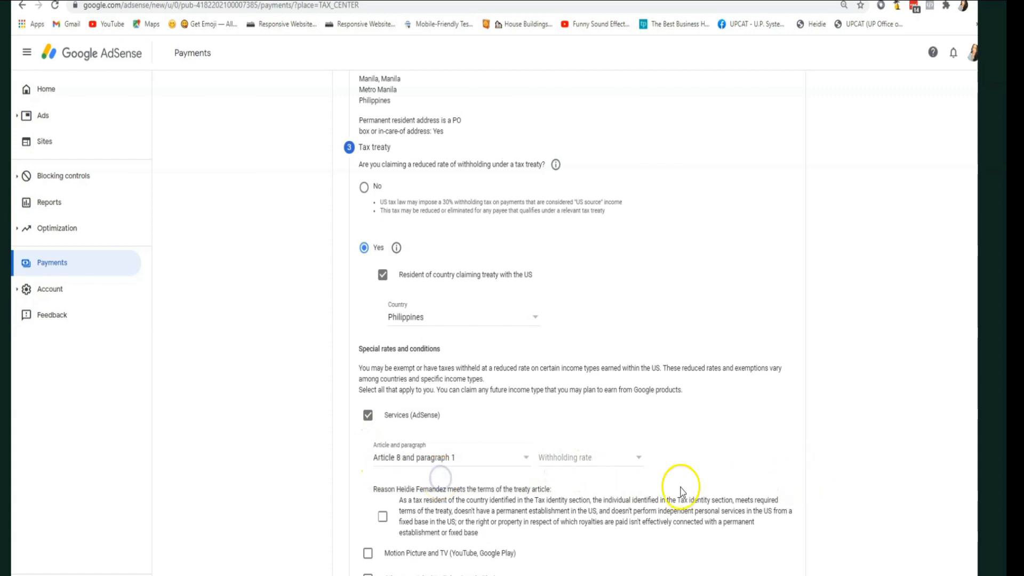
pyautogui.click(637, 458)
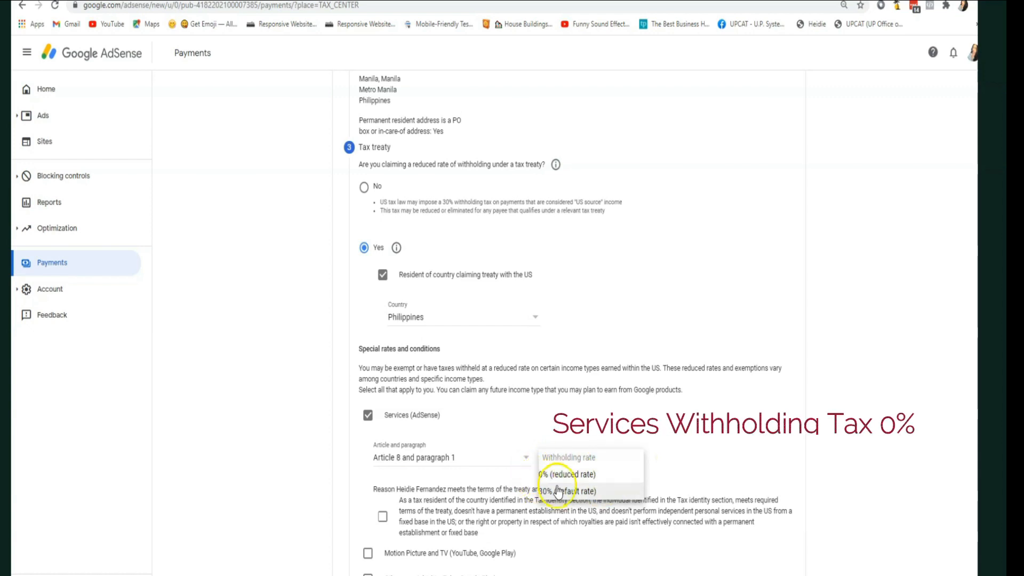
pyautogui.click(583, 478)
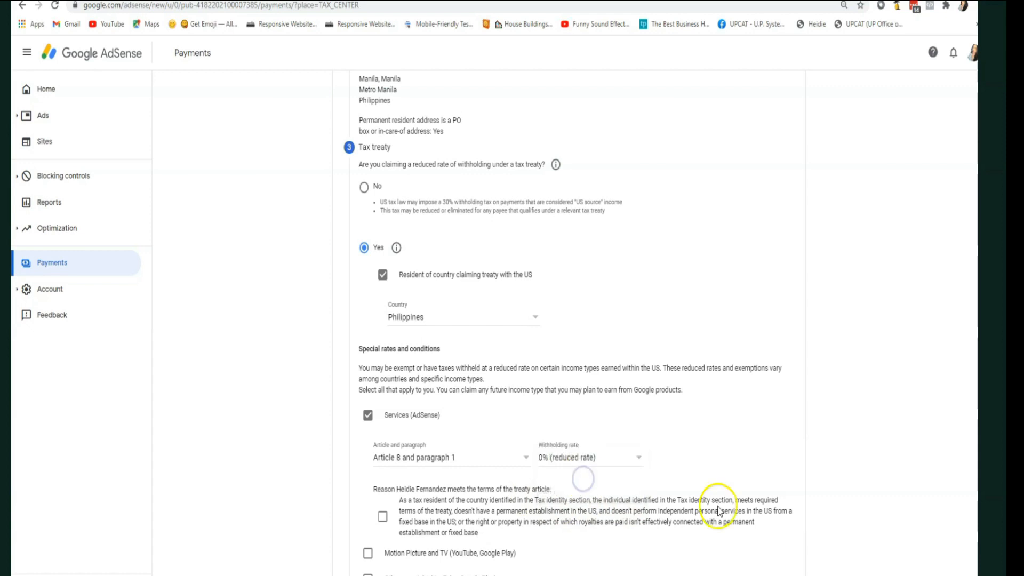
pyautogui.scroll(-2, 469, 438)
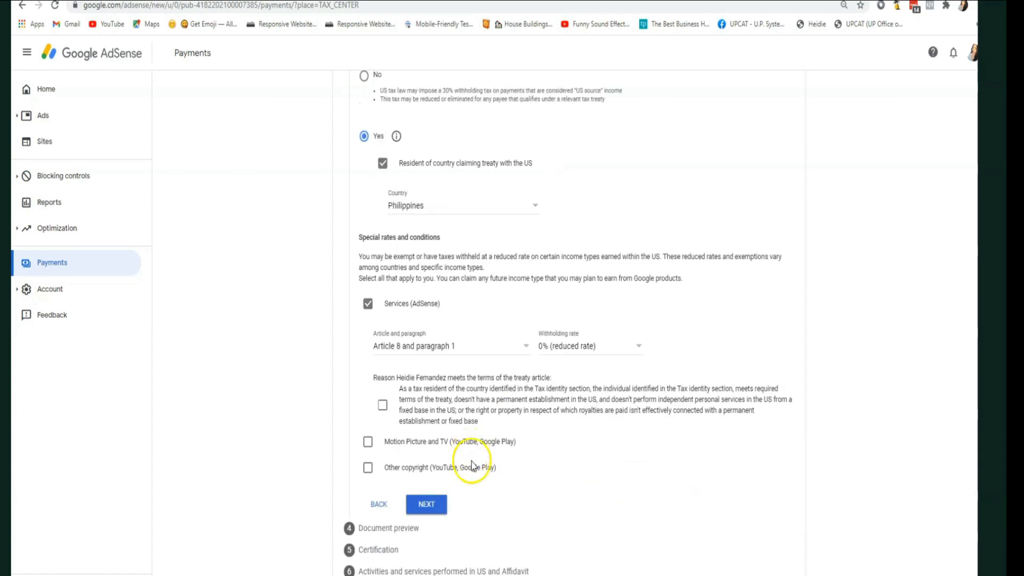
pyautogui.click(383, 407)
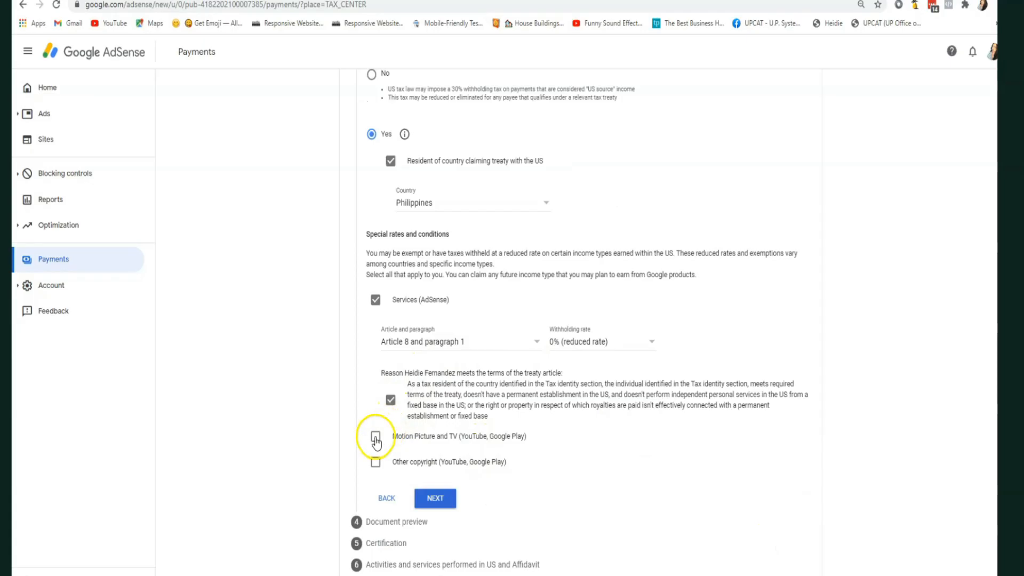
# - Claim Motion Picture and TV at 15% under Article 13 paragraph 2A
pyautogui.click(375, 432)
pyautogui.scroll(-1, 542, 457)
pyautogui.click(533, 418)
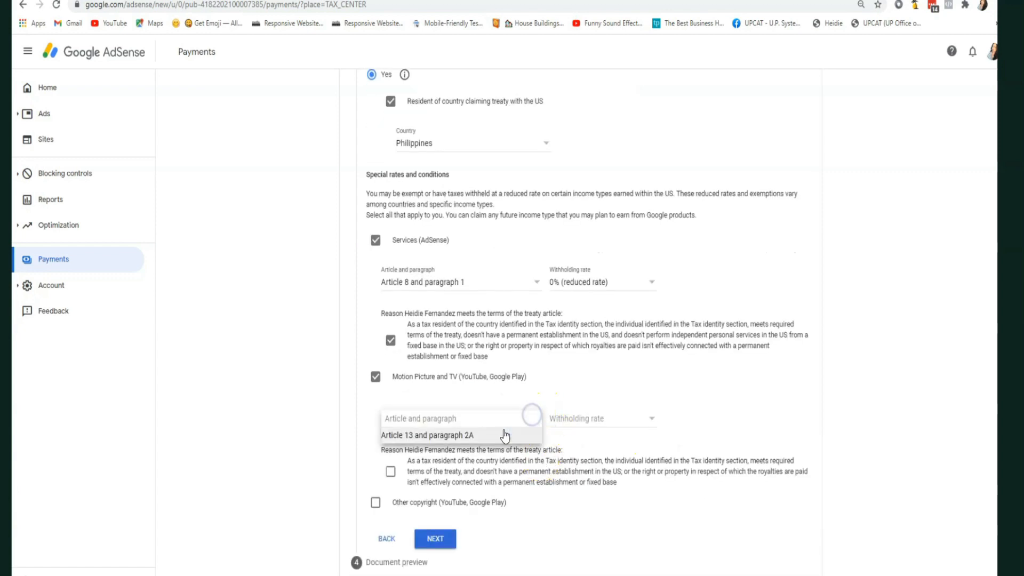
pyautogui.click(425, 436)
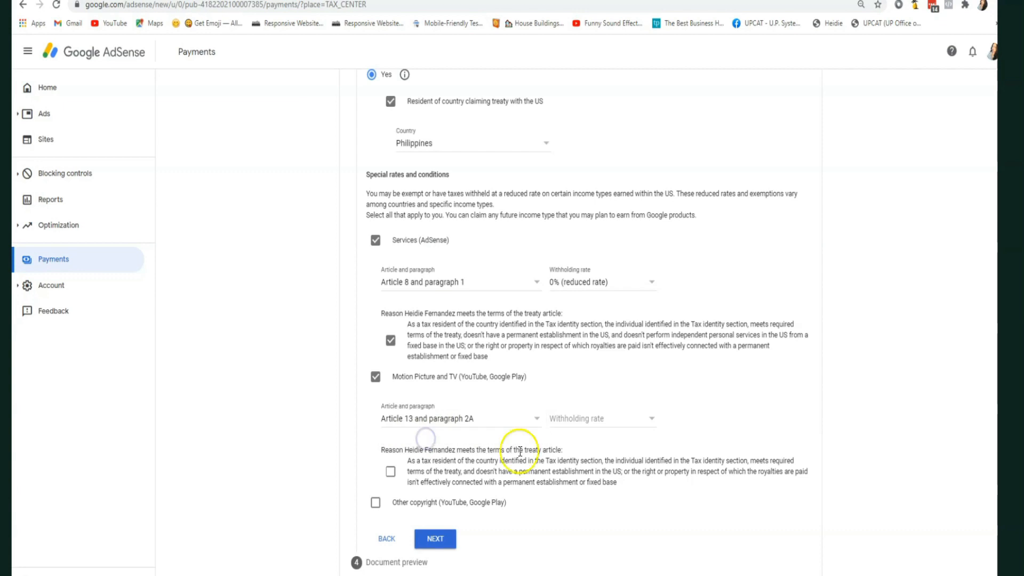
pyautogui.click(650, 421)
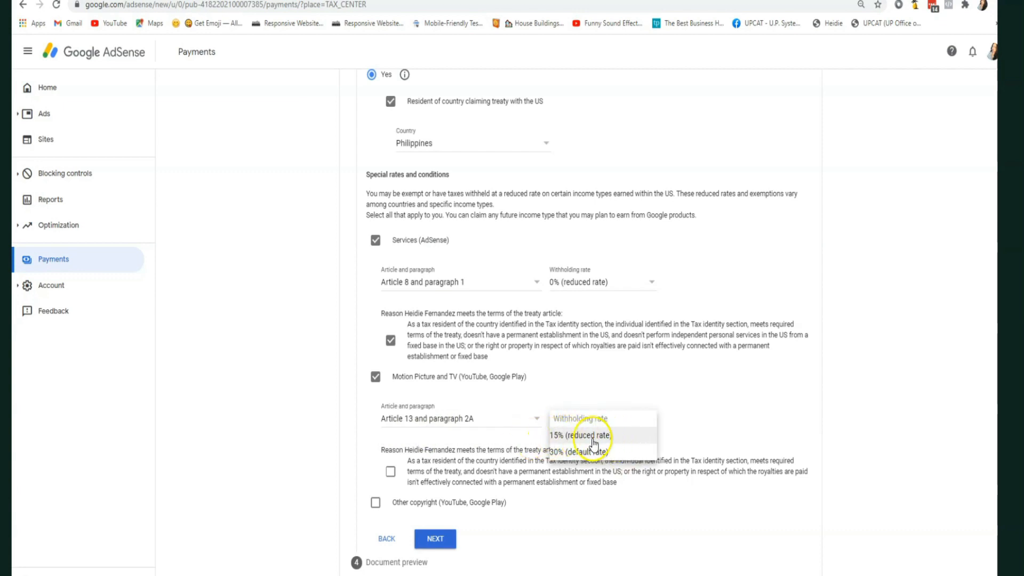
pyautogui.click(592, 436)
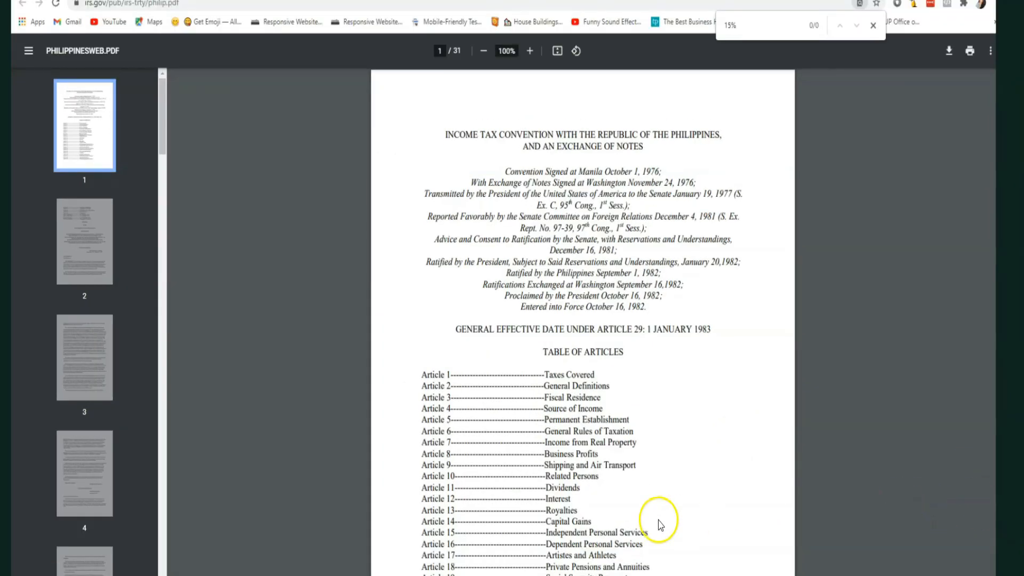
# - Read Article 13's 15% royalty cap in the Philippines treaty PDF, then return to AdSense
pyautogui.scroll(-3, 638, 460)
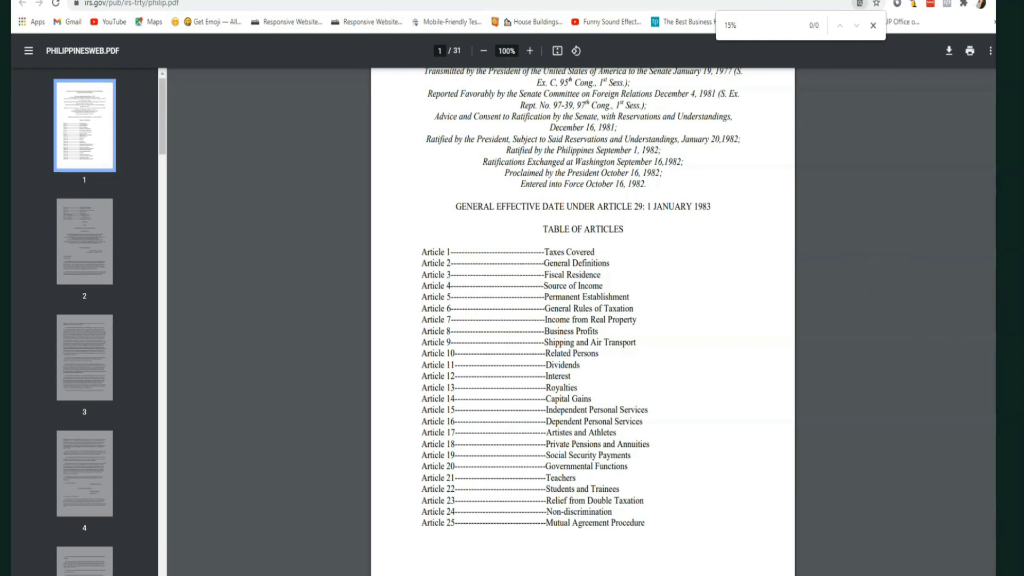
pyautogui.scroll(-20, 582, 319)
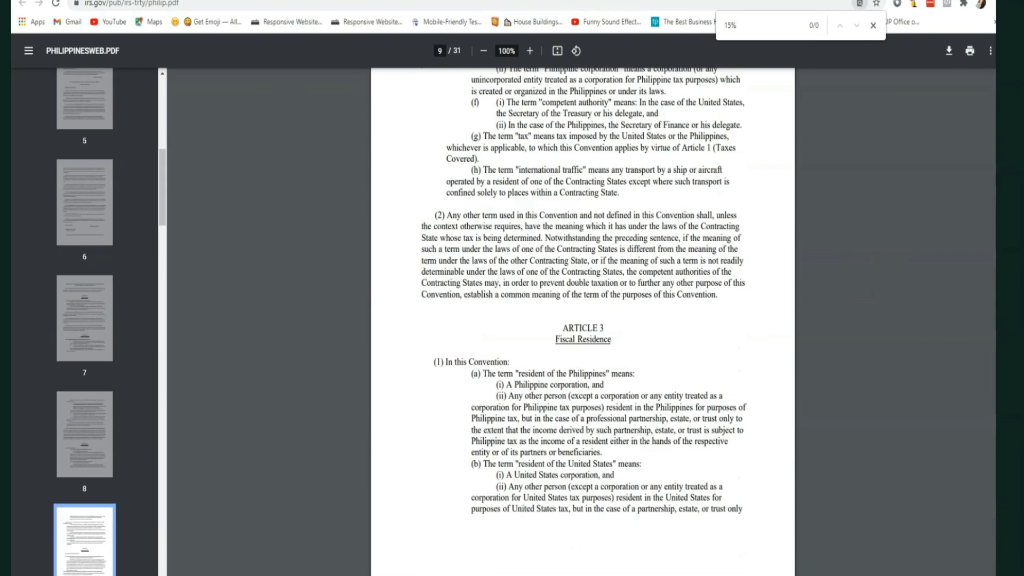
pyautogui.scroll(-20, 582, 320)
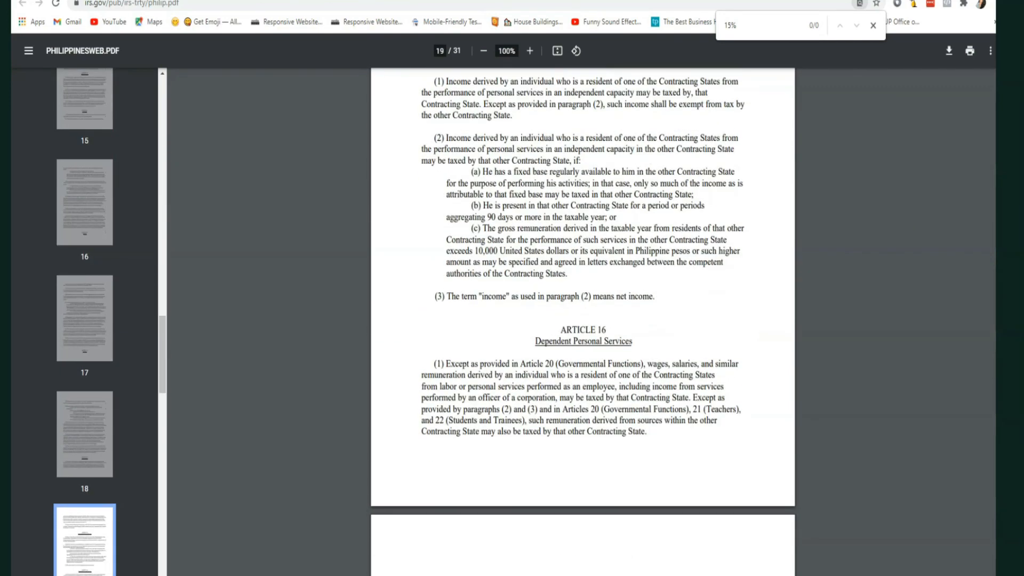
pyautogui.scroll(20, 582, 320)
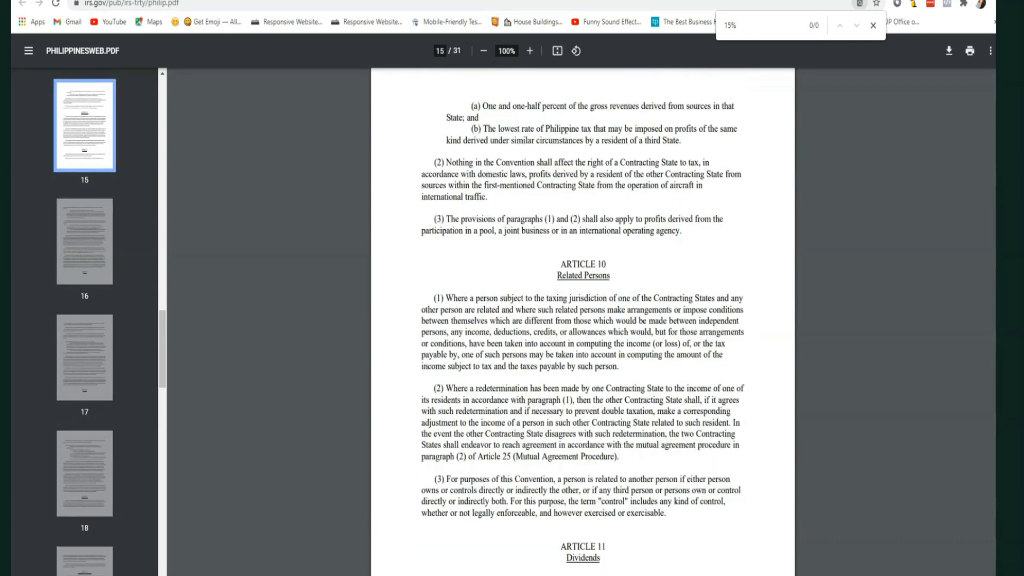
pyautogui.scroll(-15, 582, 320)
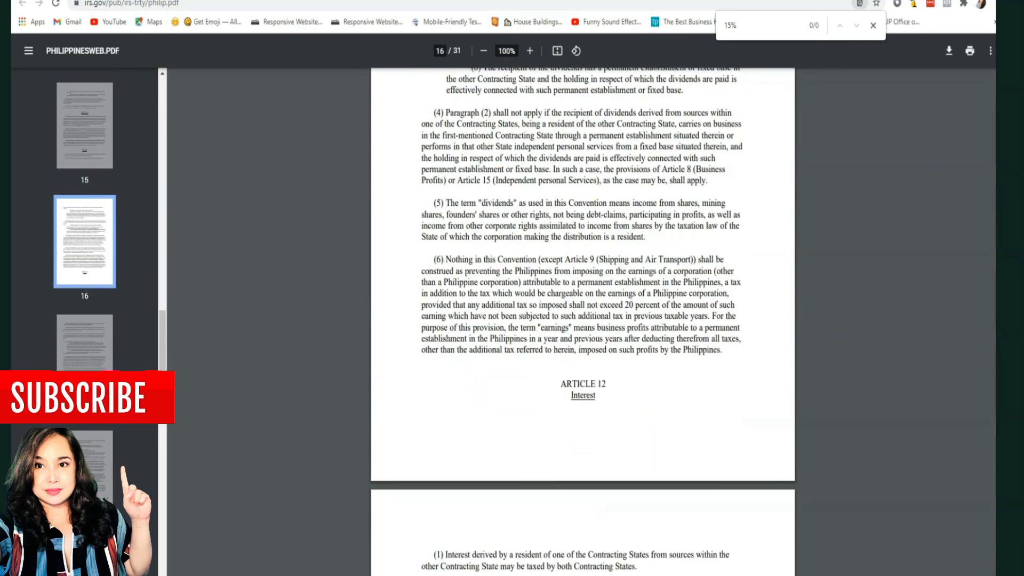
pyautogui.scroll(-6, 583, 320)
pyautogui.scroll(-10, 582, 319)
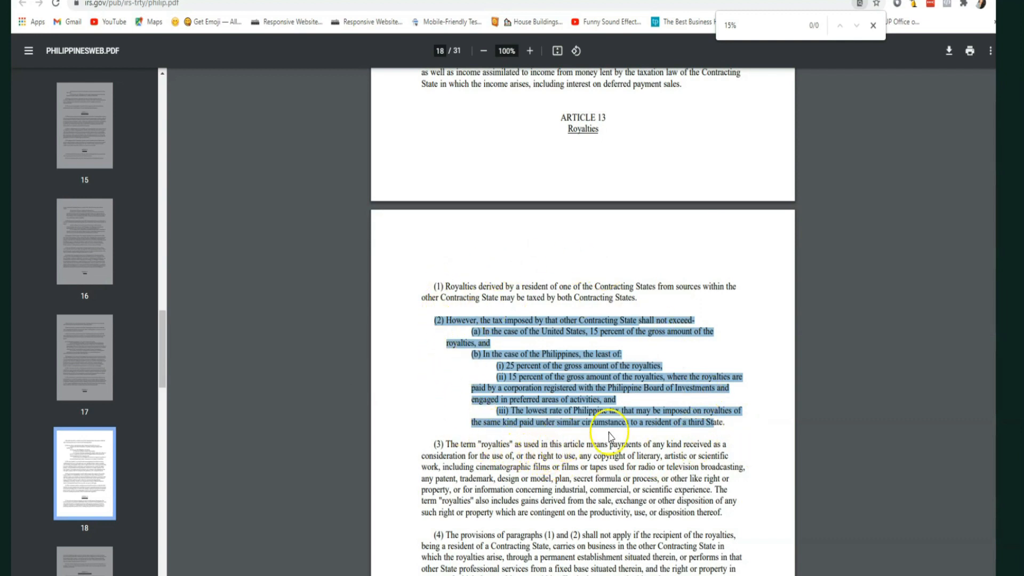
pyautogui.click(294, 1)
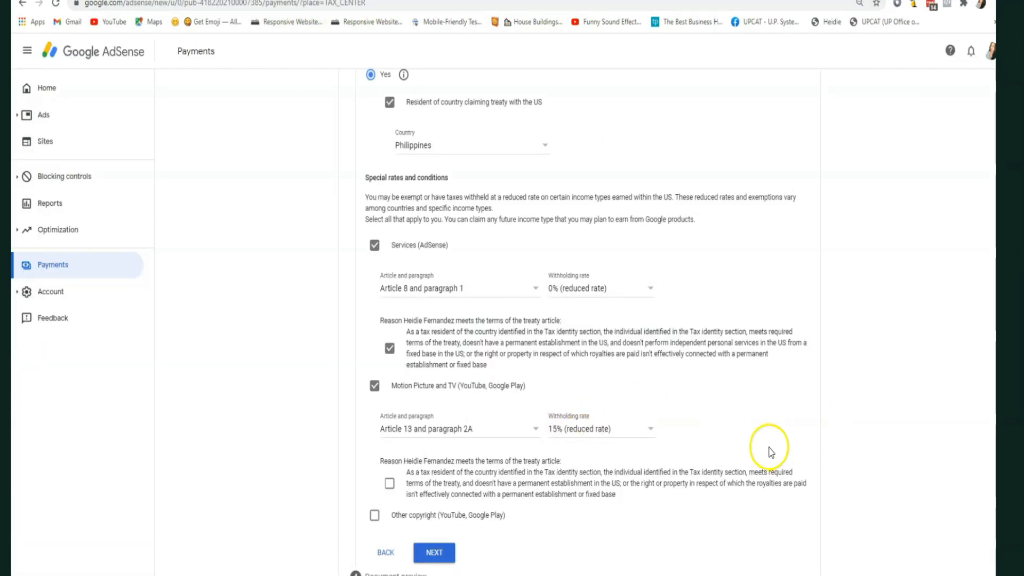
# - Affirm the Motion Picture reason, claim Other copyright at 15% under Article 13 paragraph 2A, and continue
pyautogui.scroll(-1, 495, 454)
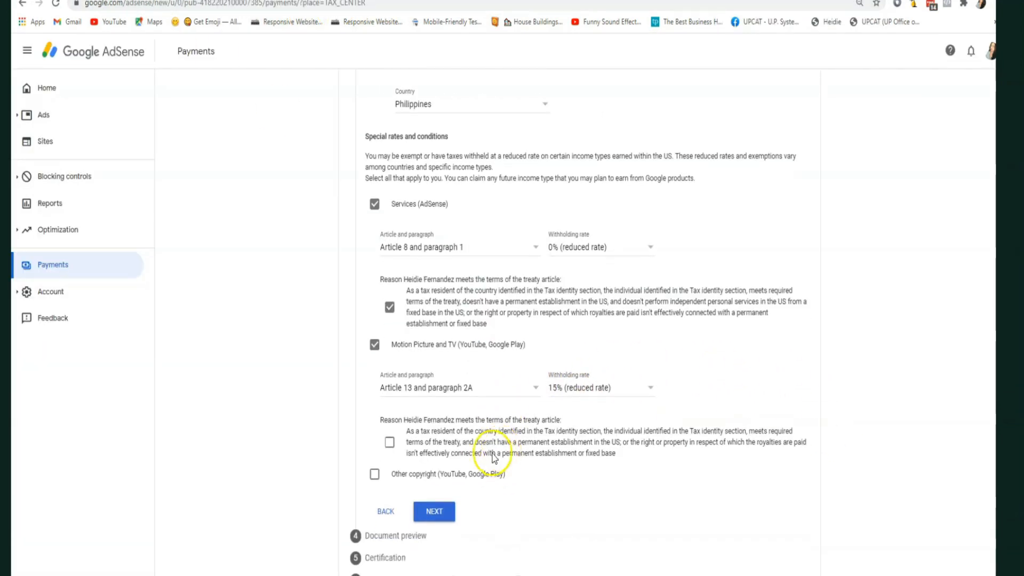
pyautogui.click(390, 446)
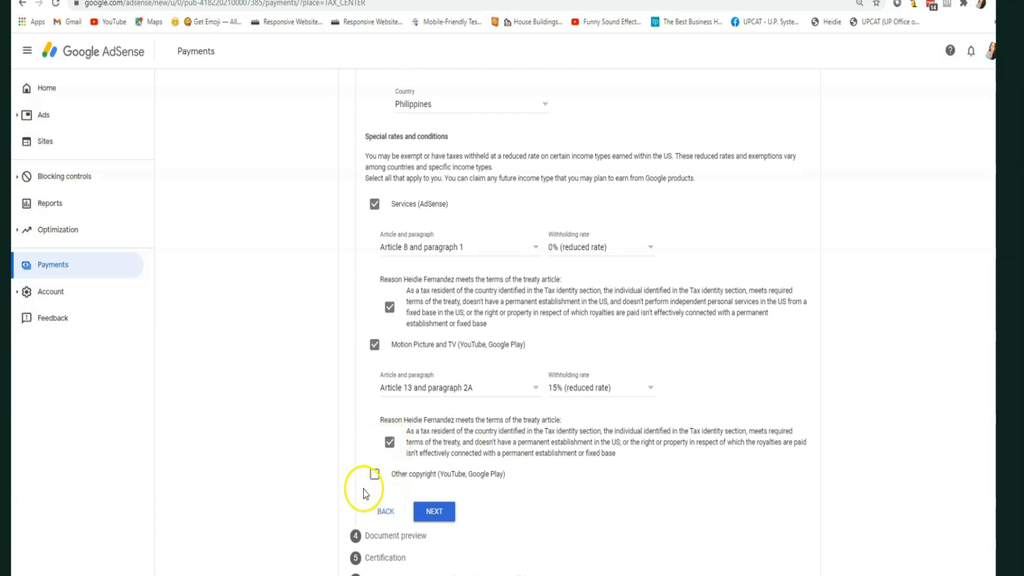
pyautogui.click(376, 476)
pyautogui.scroll(-2, 533, 419)
pyautogui.click(533, 417)
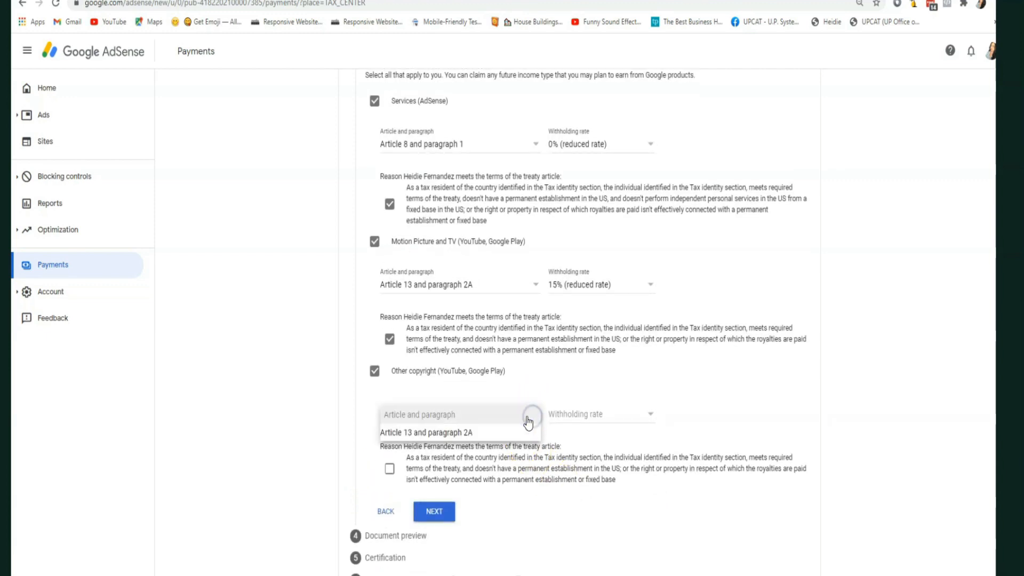
pyautogui.click(470, 432)
pyautogui.click(639, 420)
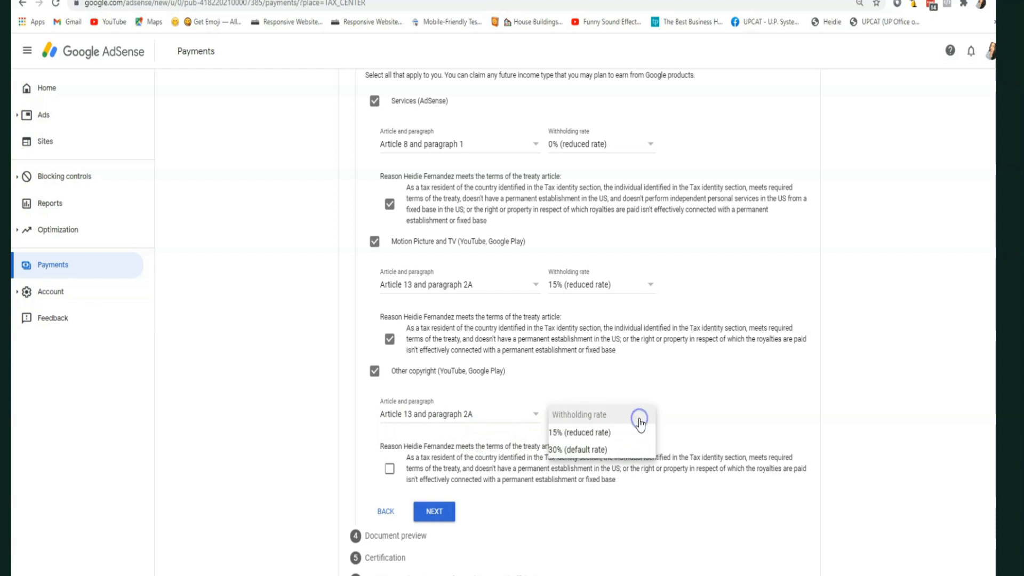
pyautogui.click(586, 433)
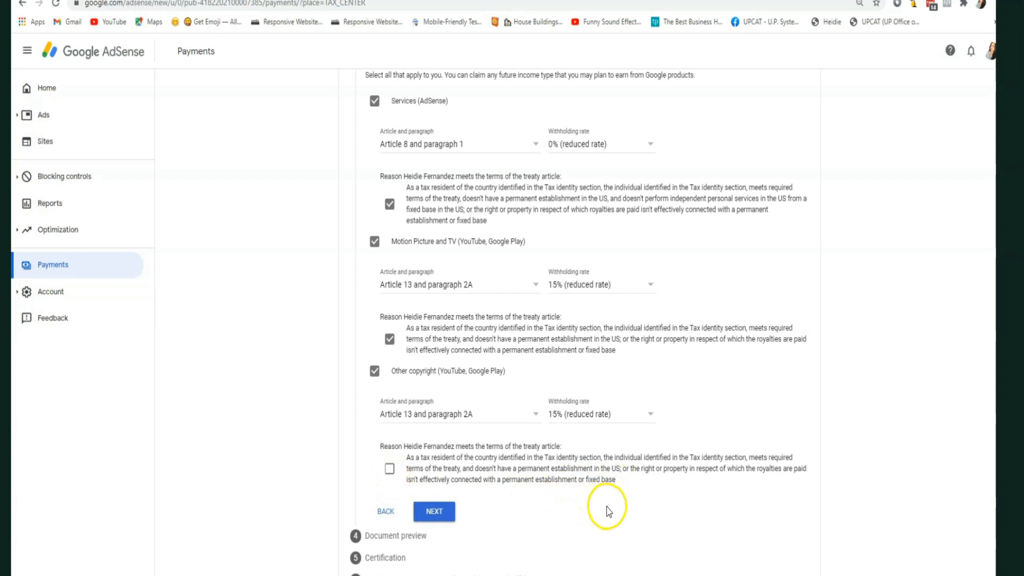
pyautogui.click(390, 469)
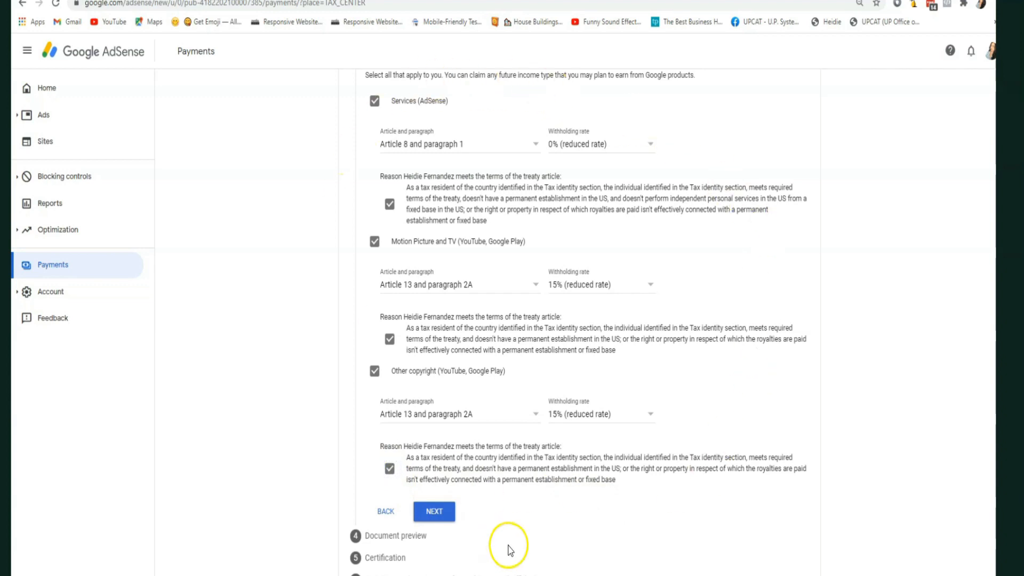
pyautogui.scroll(3, 509, 547)
pyautogui.scroll(-3, 509, 485)
pyautogui.click(437, 513)
# - Review the Services, Motion Picture and Other copyright withholding rate lines in the treaty summary
pyautogui.click(439, 515)
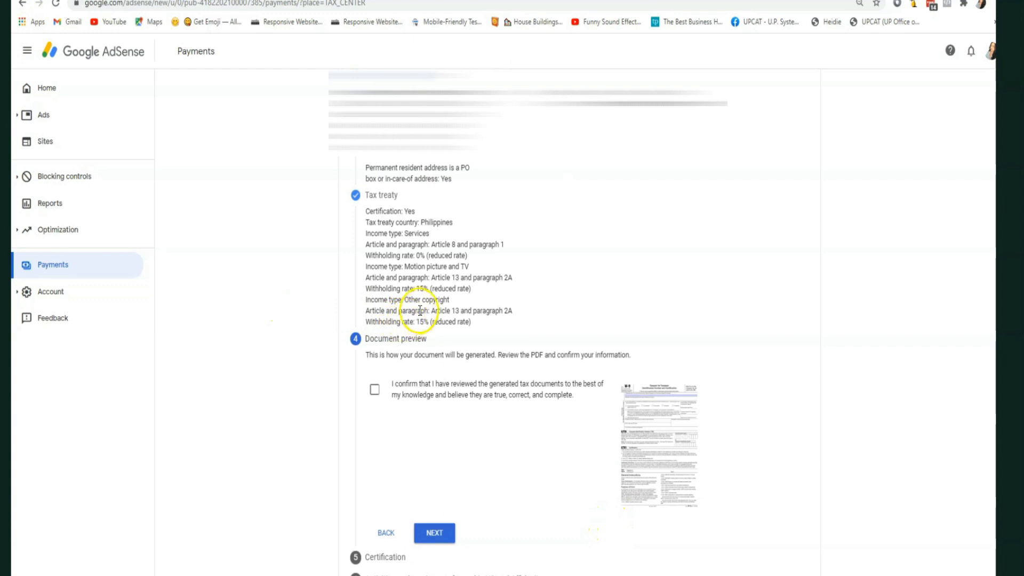
pyautogui.moveTo(369, 211); pyautogui.dragTo(464, 322)
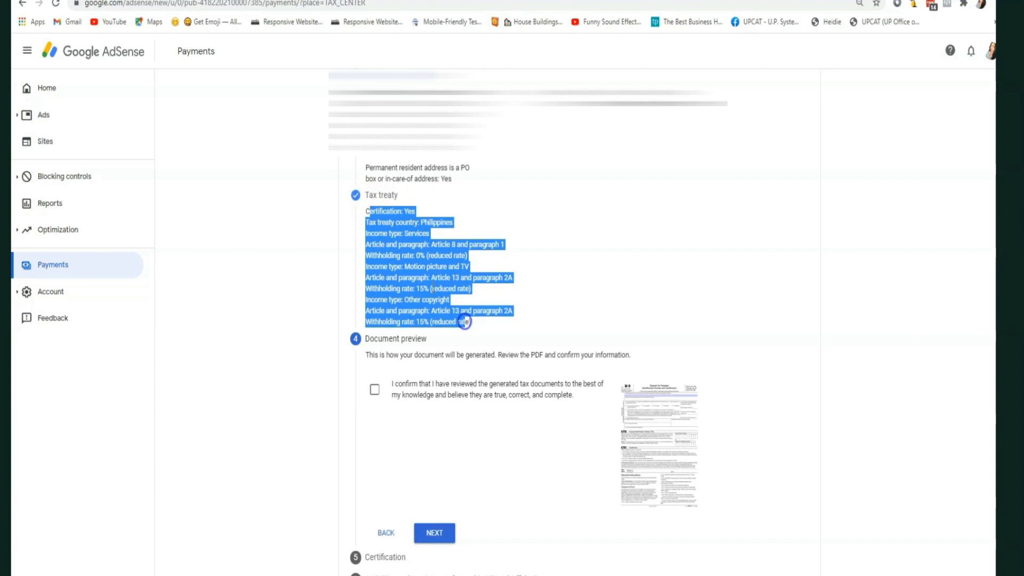
pyautogui.click(489, 259)
pyautogui.moveTo(367, 255); pyautogui.dragTo(498, 256)
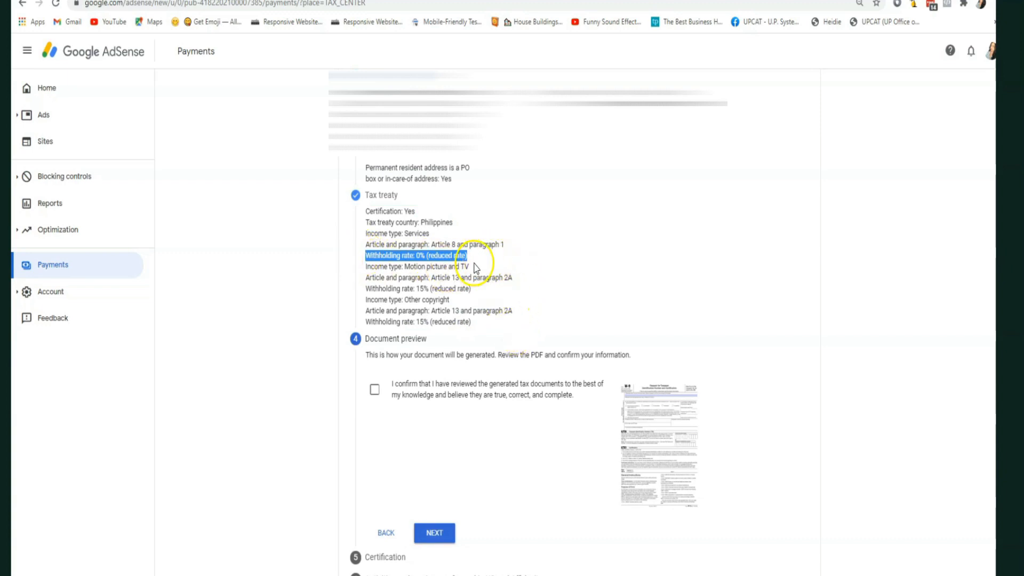
pyautogui.moveTo(368, 291); pyautogui.dragTo(487, 292)
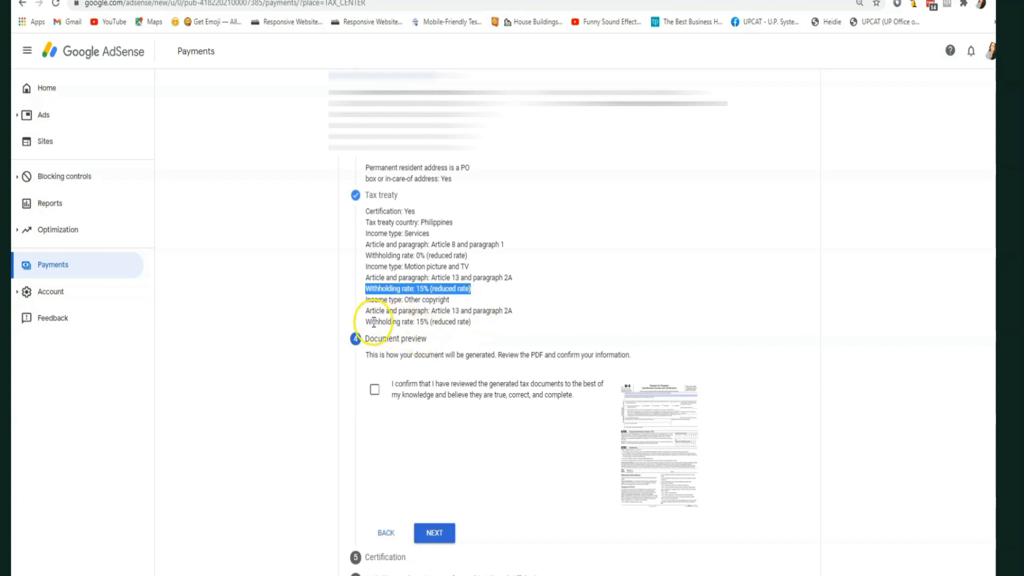
pyautogui.moveTo(371, 322); pyautogui.dragTo(446, 323)
pyautogui.moveTo(365, 322); pyautogui.dragTo(496, 326)
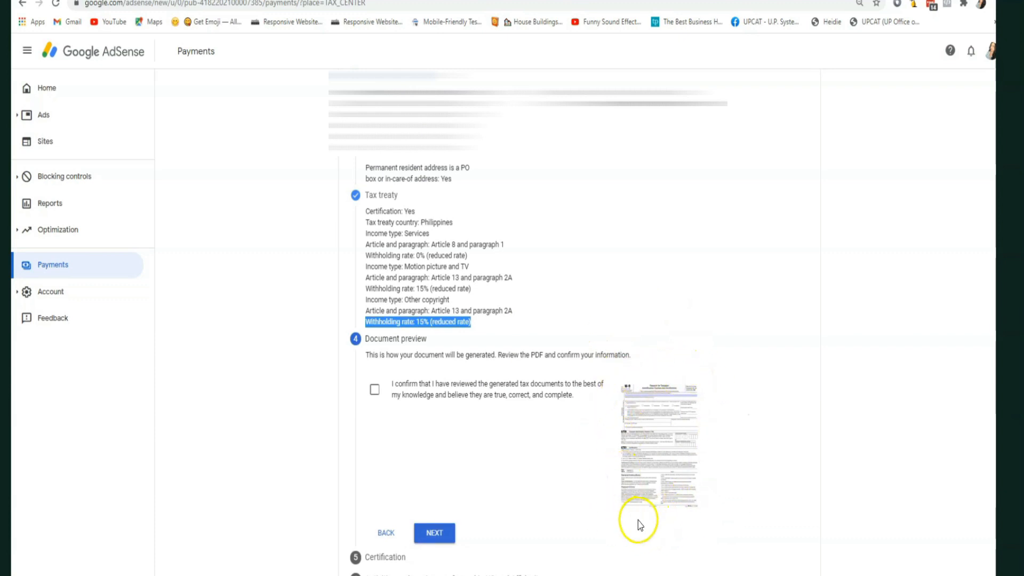
# - Tick the confirmation that the generated tax documents were reviewed and are correct
pyautogui.click(374, 390)
pyautogui.click(502, 212)
pyautogui.scroll(3, 634, 295)
pyautogui.scroll(-3, 591, 275)
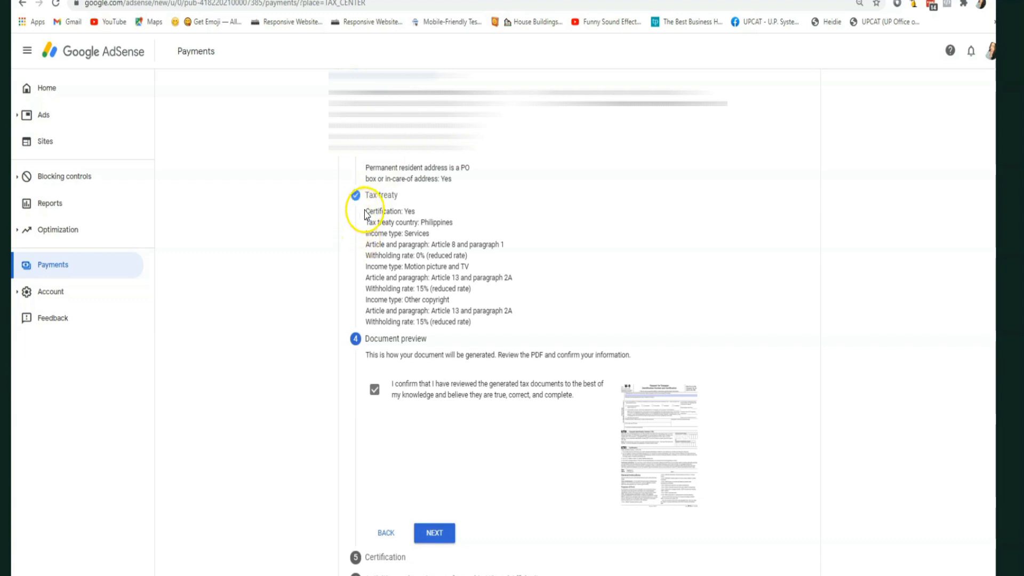
pyautogui.scroll(3, 579, 297)
pyautogui.scroll(-3, 580, 297)
pyautogui.scroll(2, 580, 297)
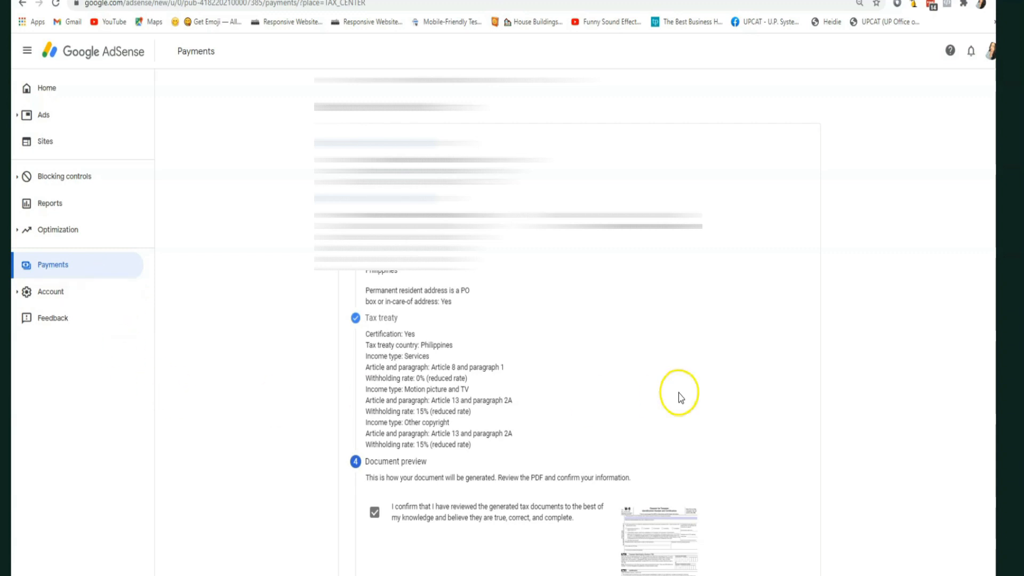
# - Sign with the full legal name, confirm 'Yes, I am the person listed', and continue
pyautogui.scroll(-3, 639, 399)
pyautogui.click(436, 535)
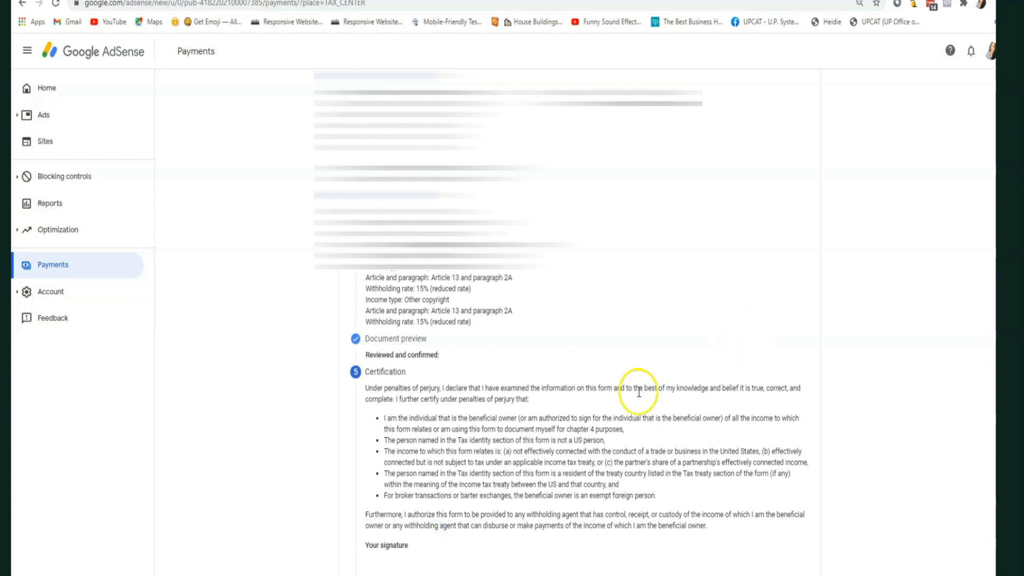
pyautogui.scroll(-3, 585, 441)
pyautogui.click(480, 421)
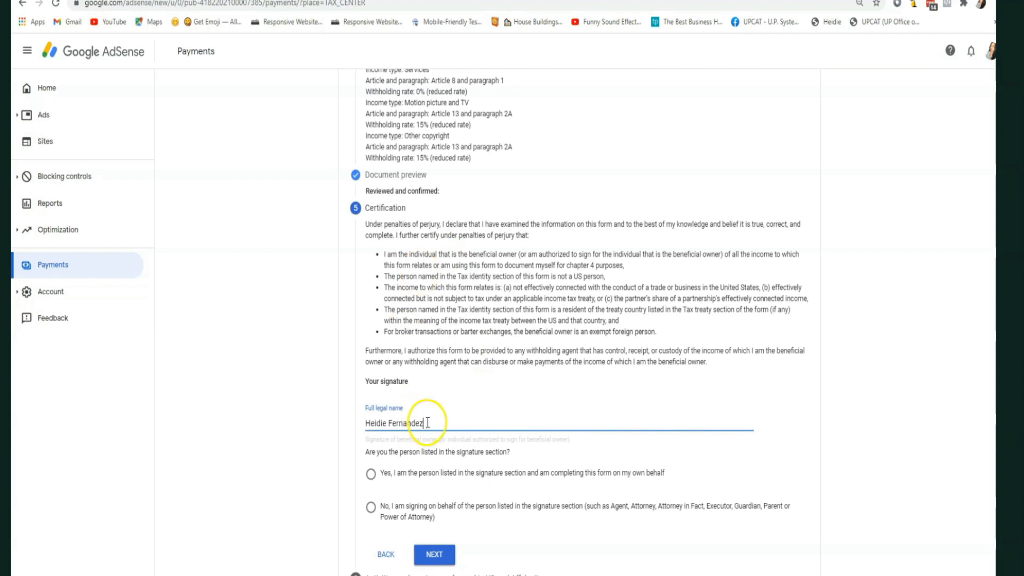
pyautogui.scroll(5, 423, 418)
pyautogui.scroll(2, 427, 417)
pyautogui.scroll(-7, 426, 413)
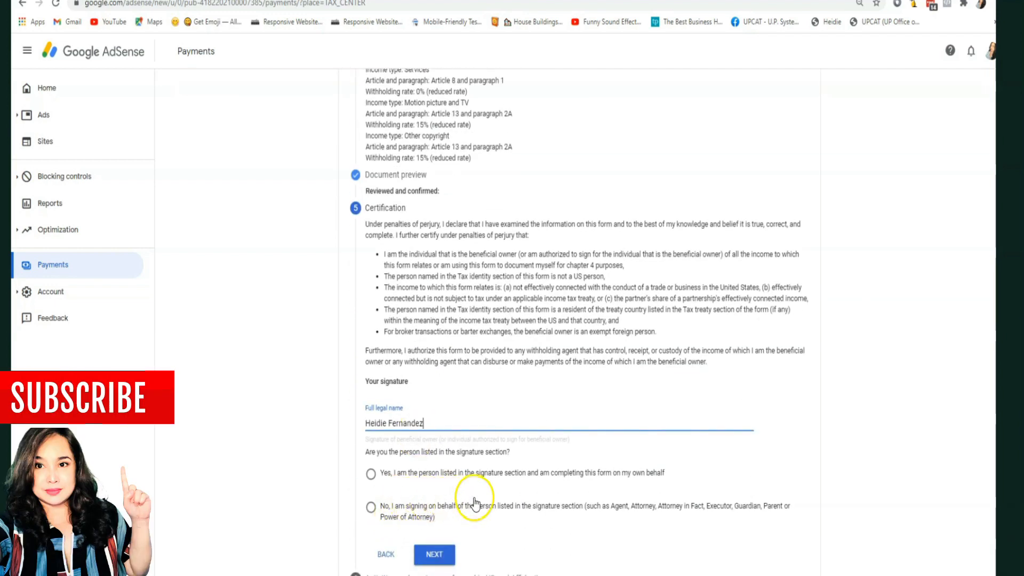
pyautogui.click(371, 473)
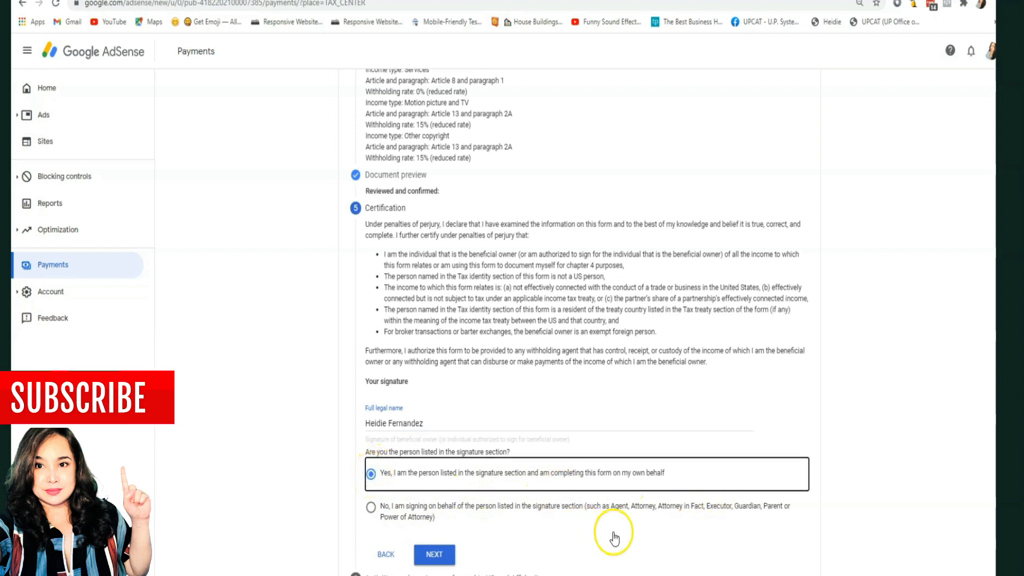
pyautogui.click(442, 556)
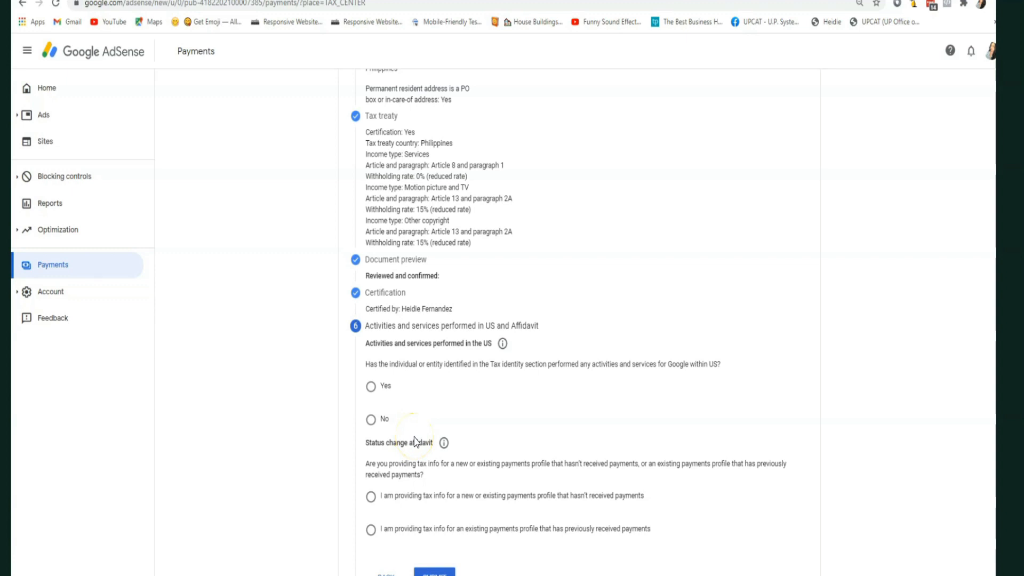
# - Answer No to US activities, certify services outside the US, pick the no-payments affidavit, and submit
pyautogui.click(371, 419)
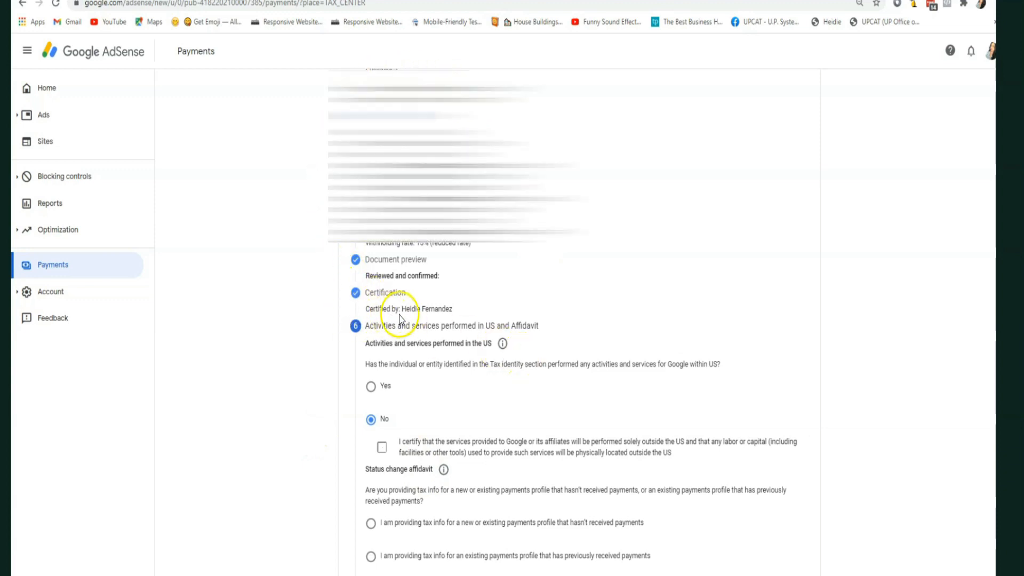
pyautogui.scroll(4, 407, 320)
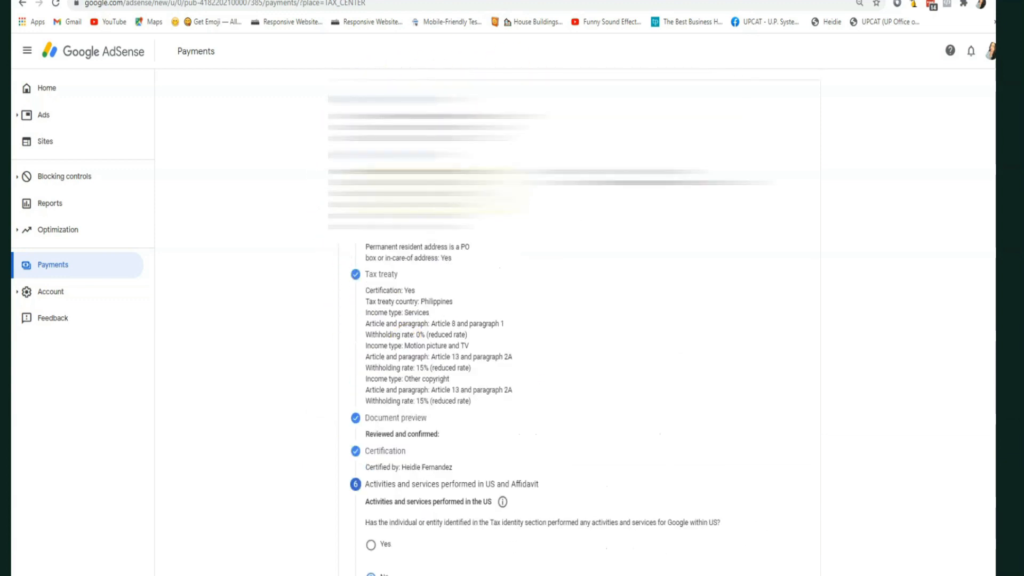
pyautogui.scroll(-4, 479, 373)
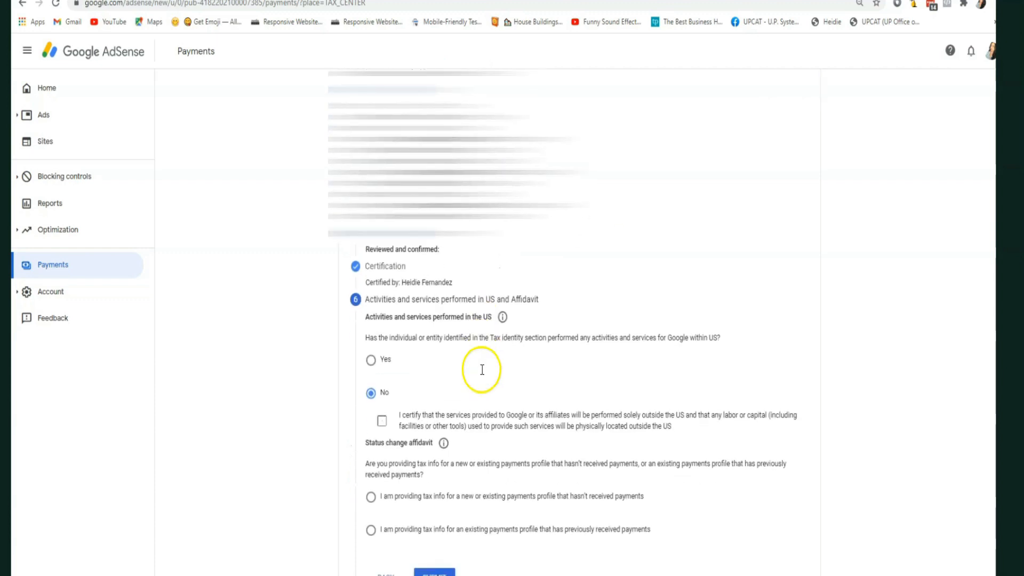
pyautogui.click(382, 425)
pyautogui.click(371, 500)
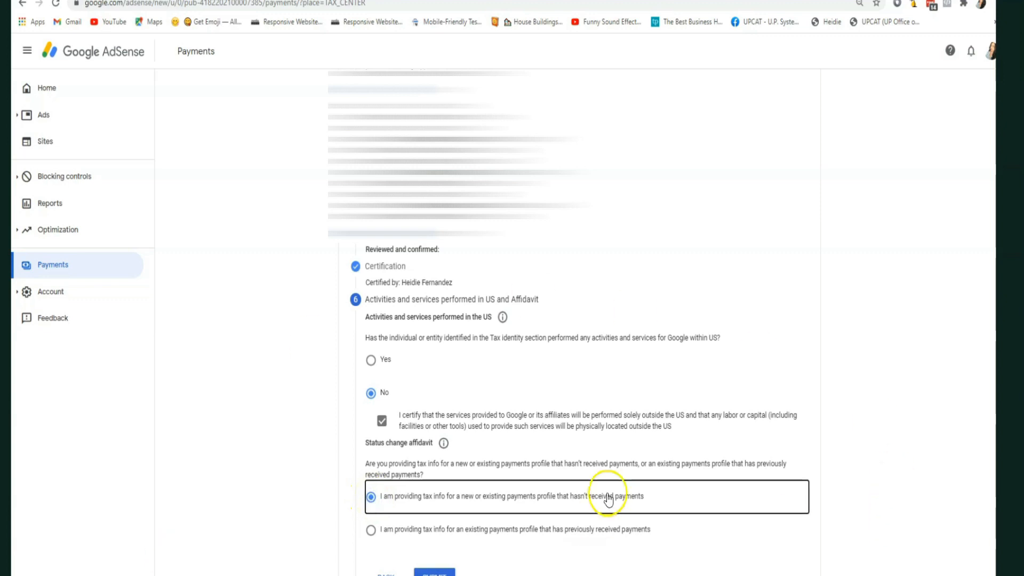
pyautogui.click(431, 573)
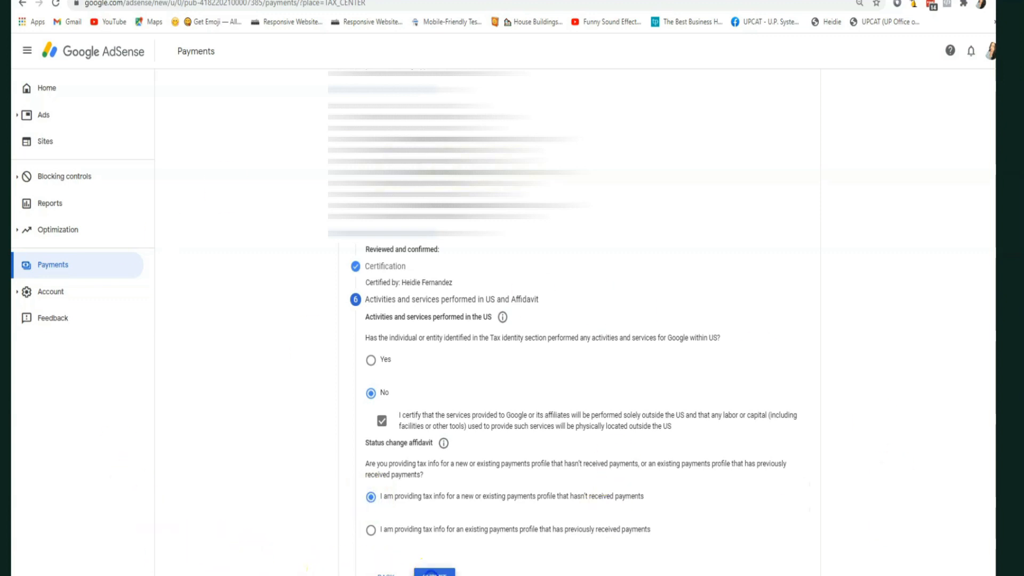